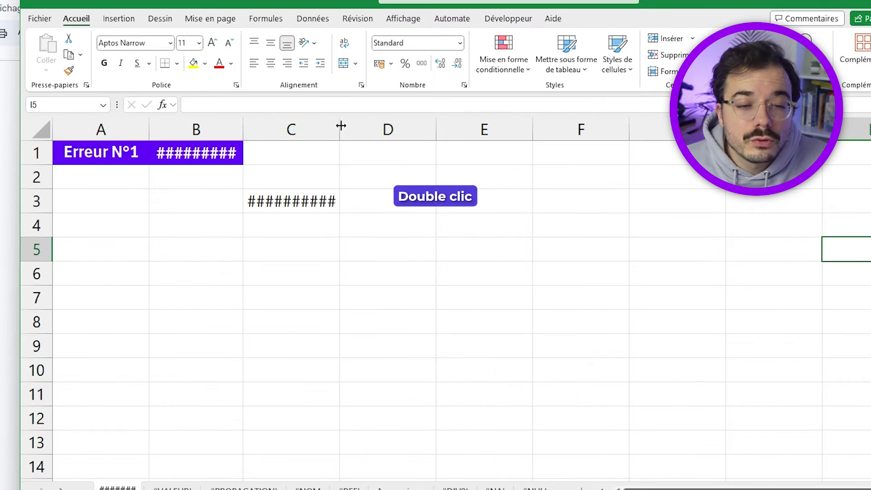
double_click(341, 122)
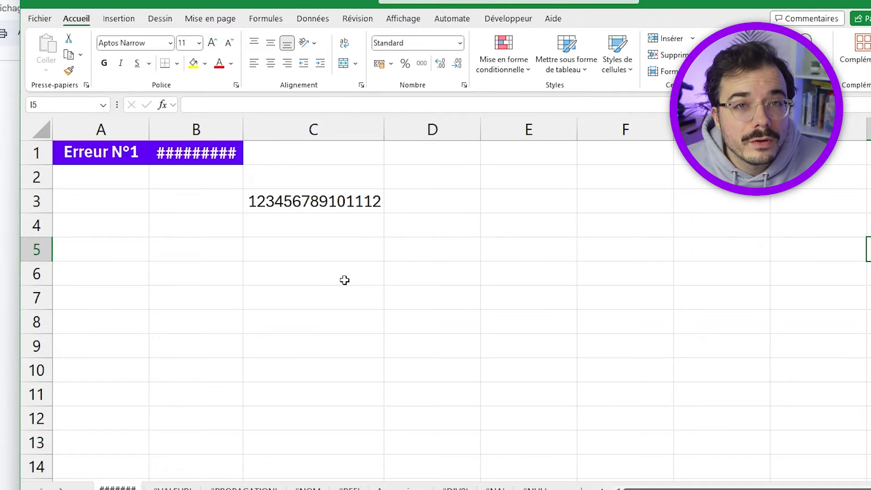
left_click(317, 250)
type("31")
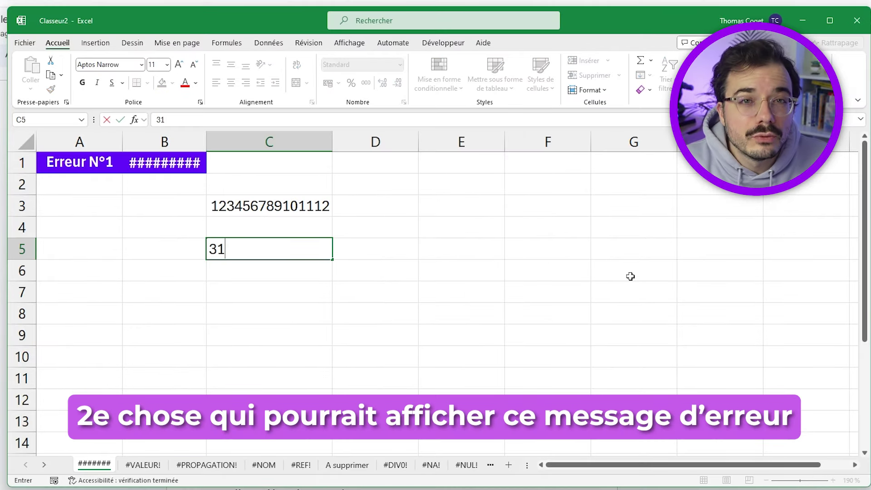
type("/01/19")
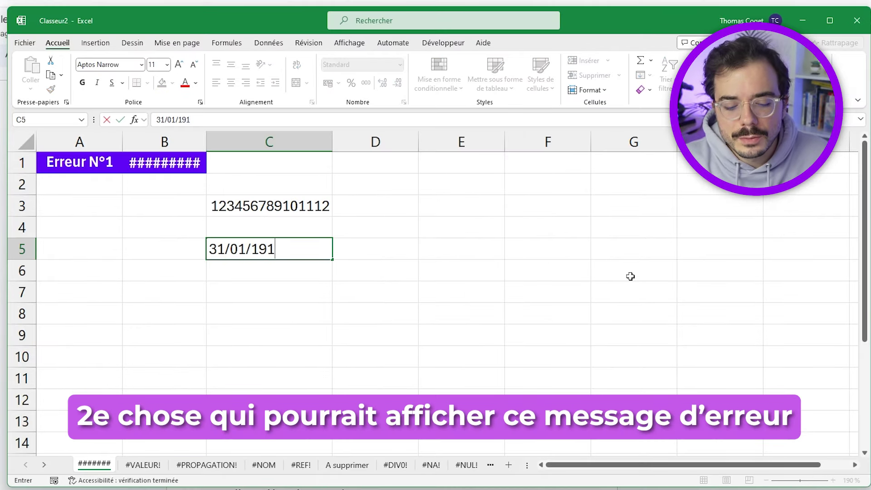
type("1")
key("ctrl+Return")
Make C5's date negative (-31/01/1991) and widen column C to try revealing it
key("F2")
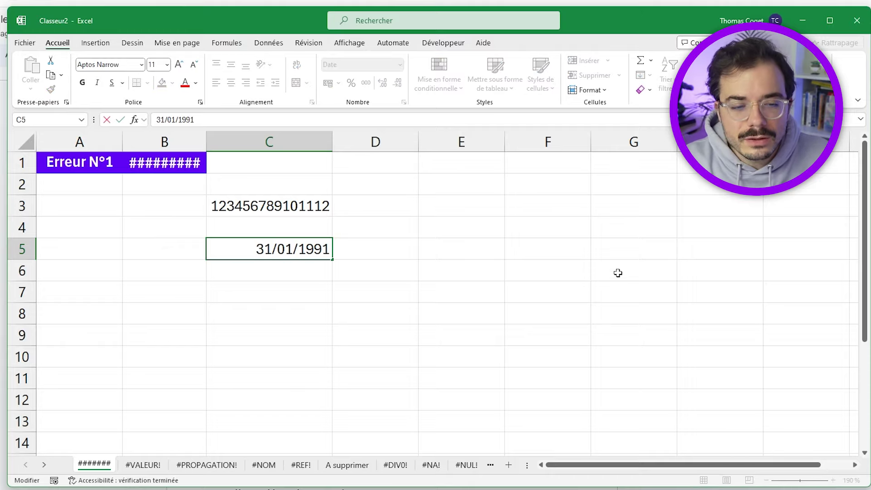
key("Home")
type("-")
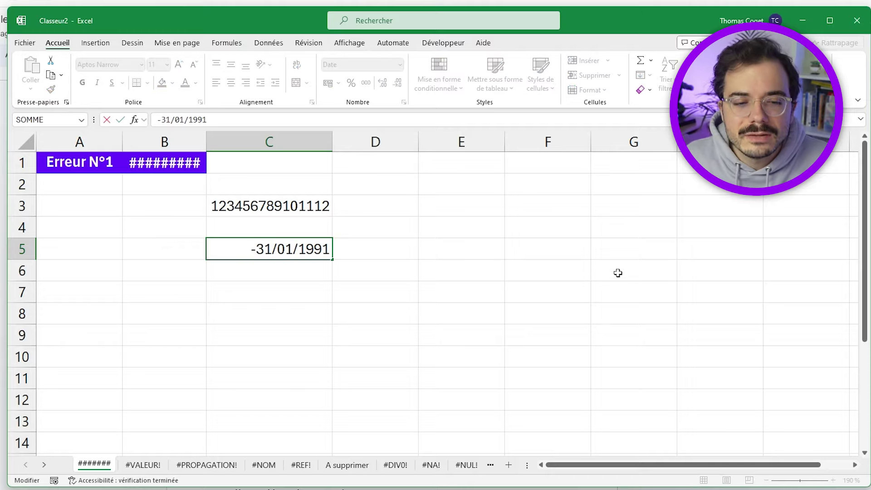
key("Return")
key("Up")
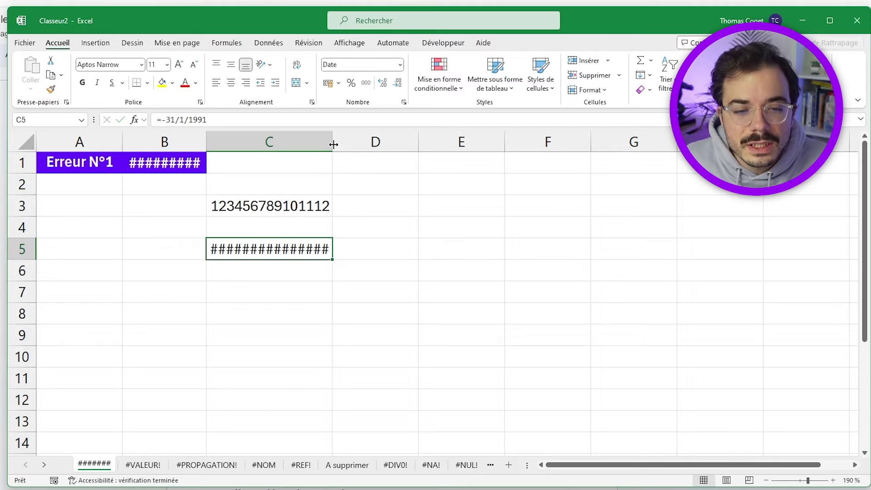
double_click(333, 144)
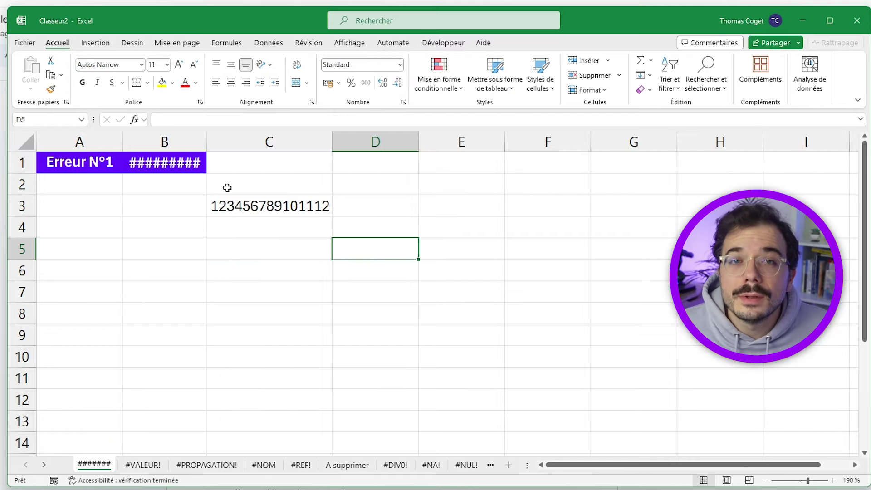
left_click_drag(332, 142, 310, 141)
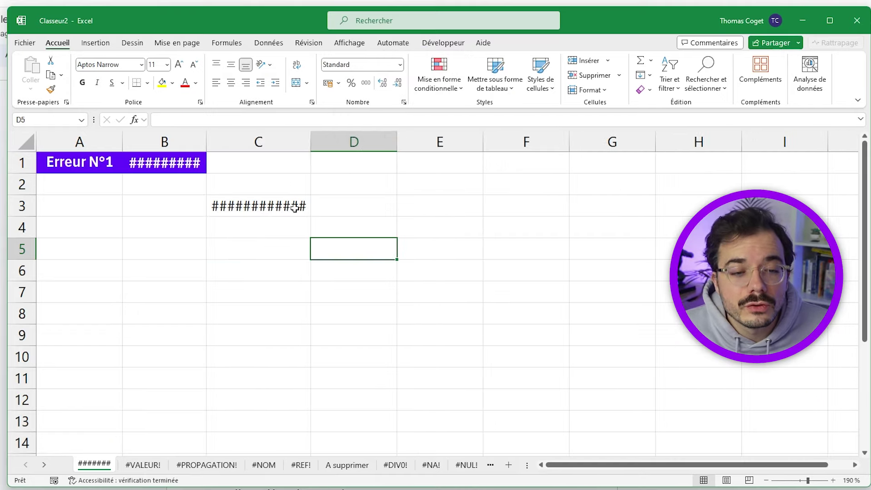
left_click(503, 205)
type("+")
left_click(253, 207)
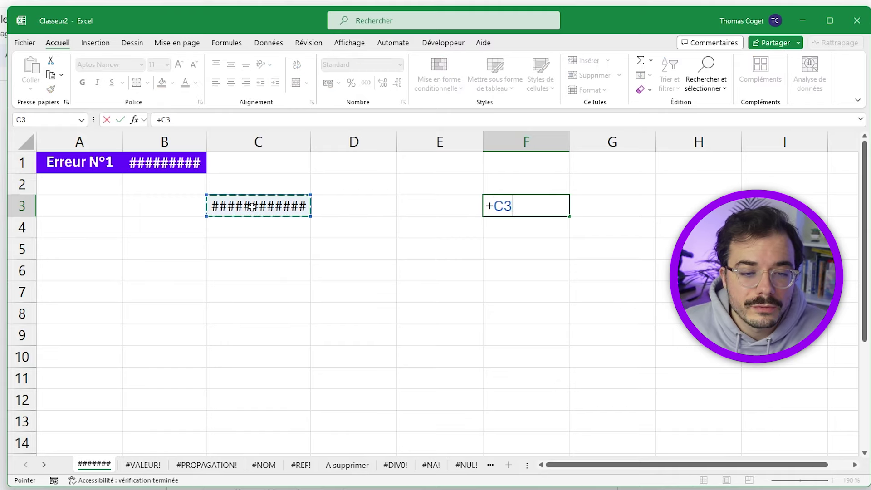
type("/100000")
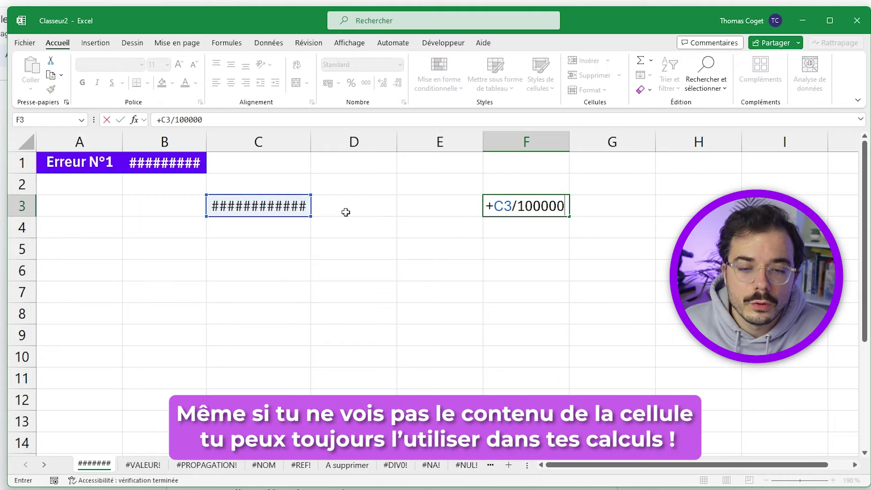
key("Return")
key("Up")
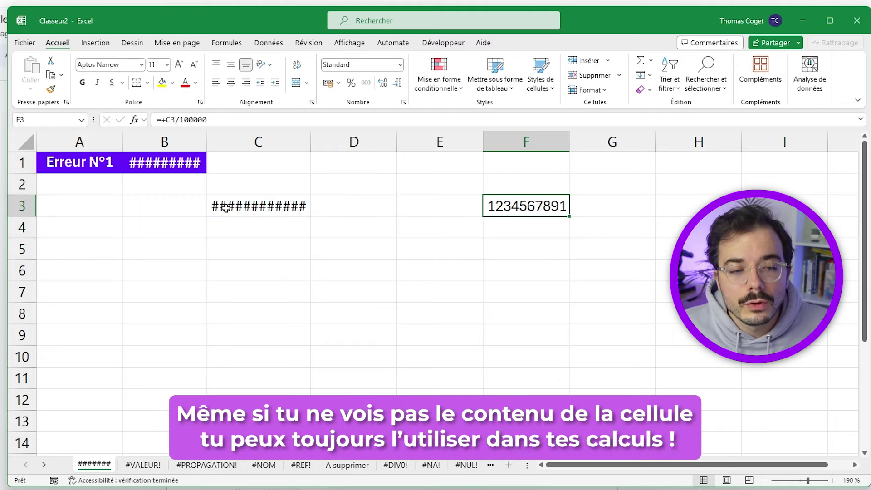
left_click(226, 207)
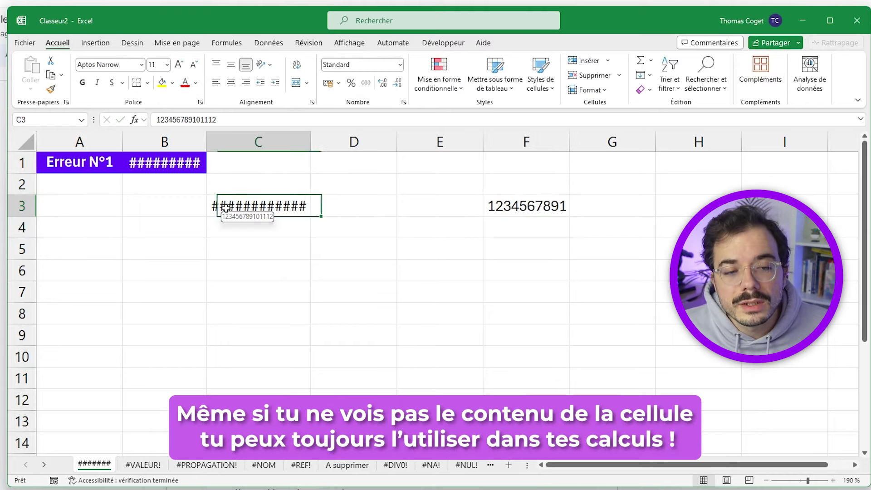
left_click(514, 206)
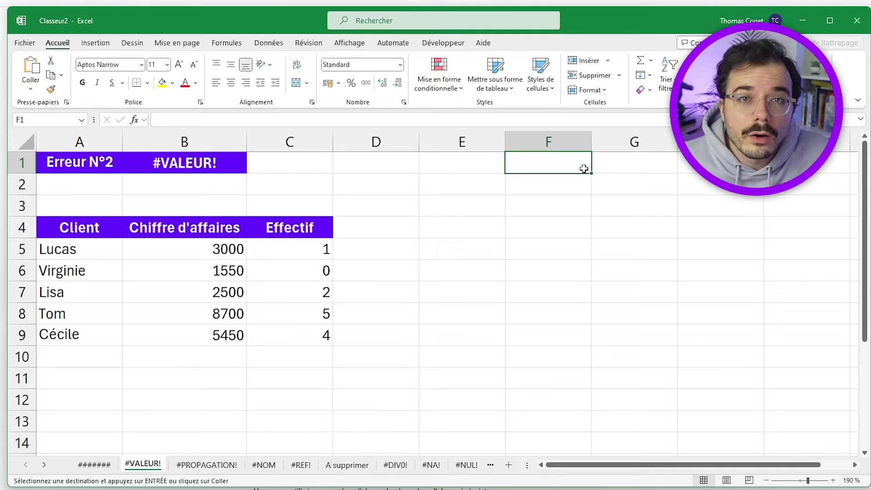
left_click(498, 252)
type("=")
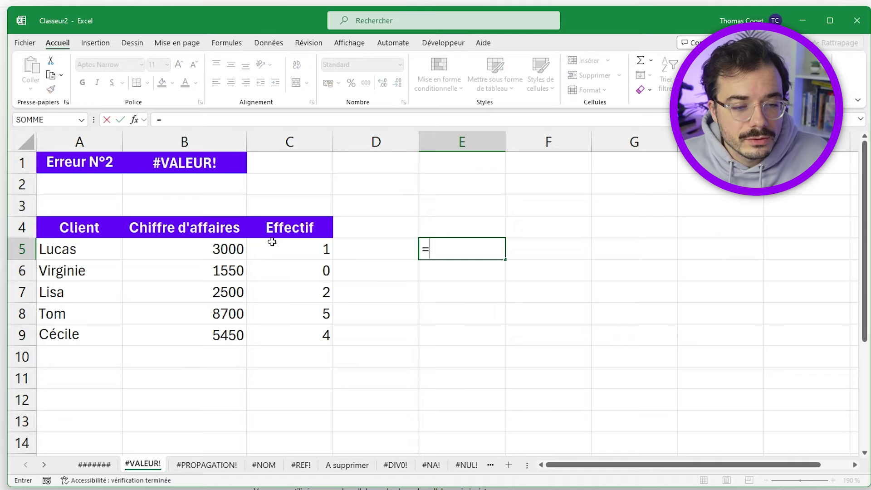
left_click(92, 250)
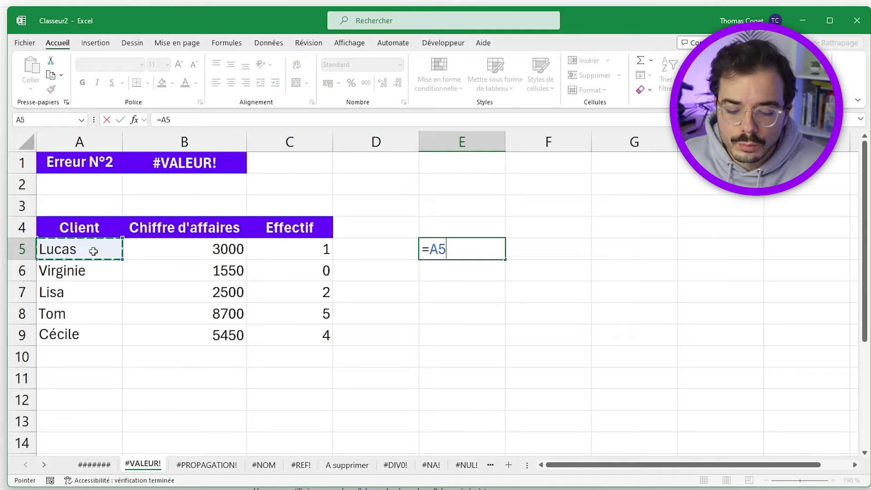
type("+")
left_click(163, 250)
key("Return")
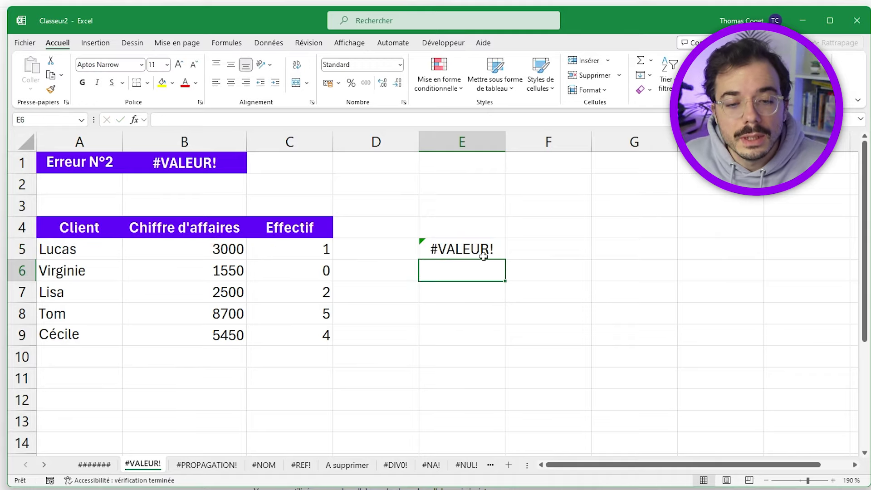
left_click(484, 256)
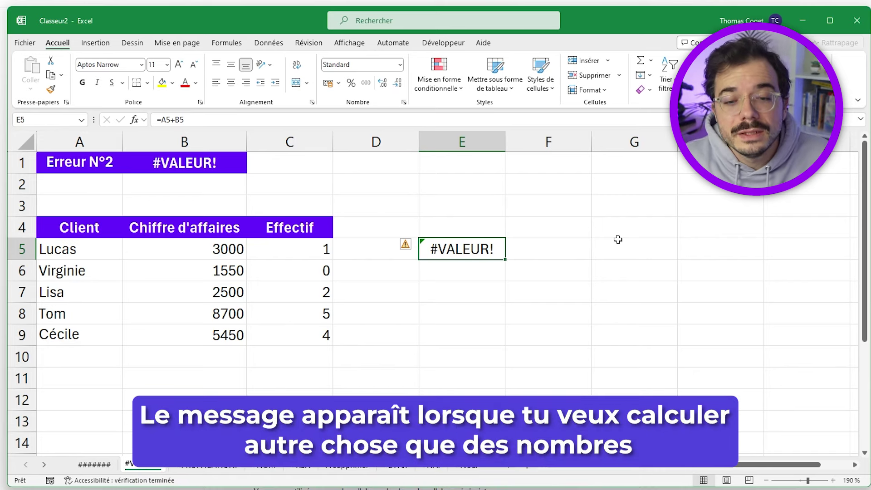
key("F2")
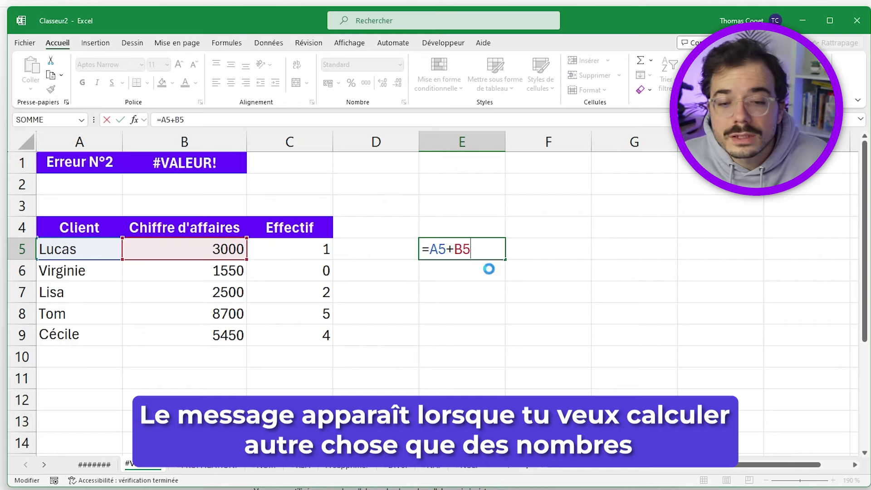
key("Return")
type("=")
left_click(83, 249)
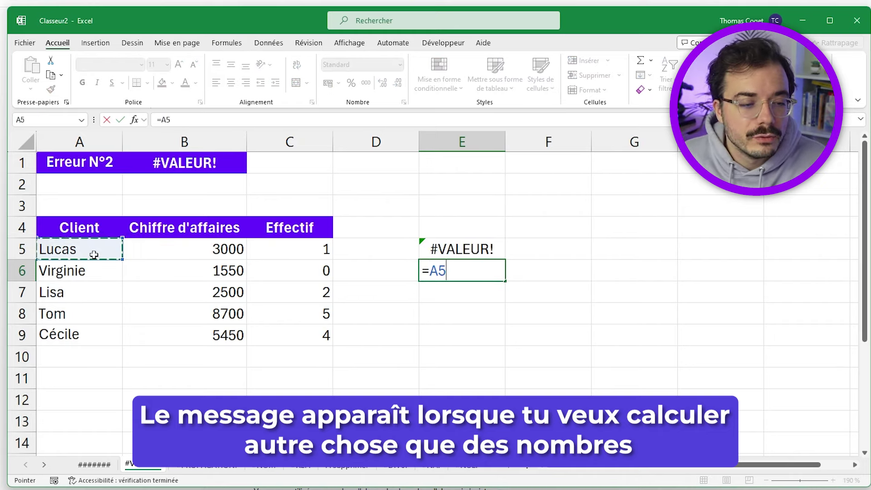
type("+")
left_click(98, 270)
key("Return")
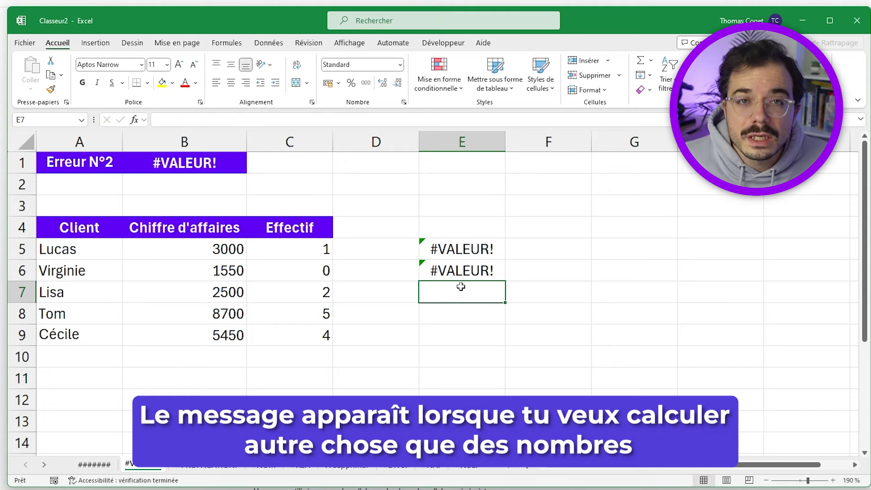
key("ctrl+z")
key("ctrl+z")
left_click(152, 295)
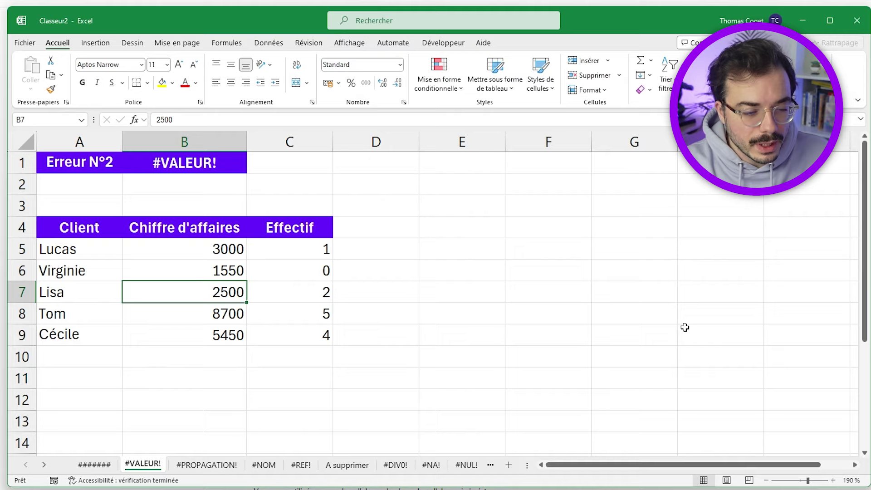
Replace the revenue in B7 with the text Aucun
type("Aucun")
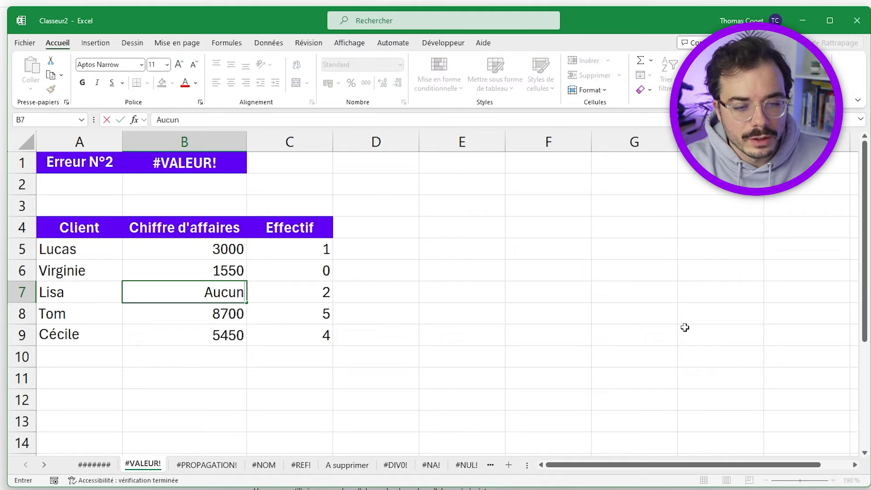
key("Return")
key("Up")
Total the revenues in B10 with =B5+B6+B7+B8+B9
left_click(249, 360)
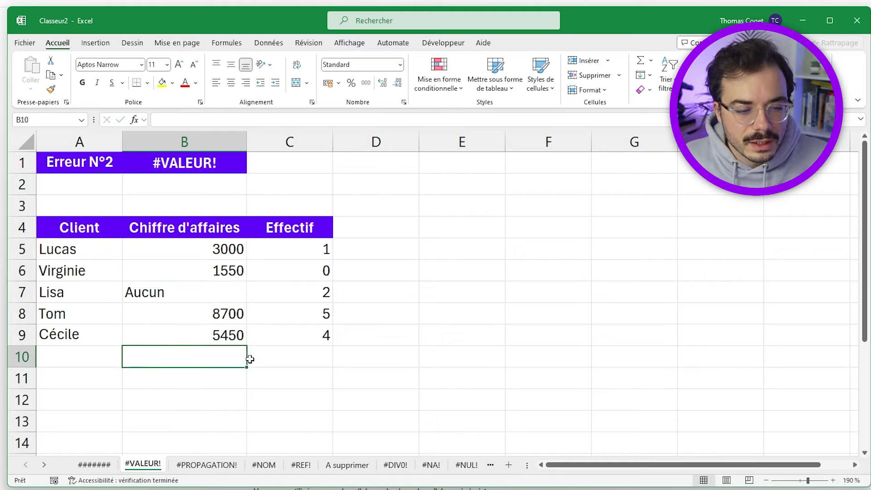
type("+")
left_click(205, 249)
type("+")
left_click(196, 270)
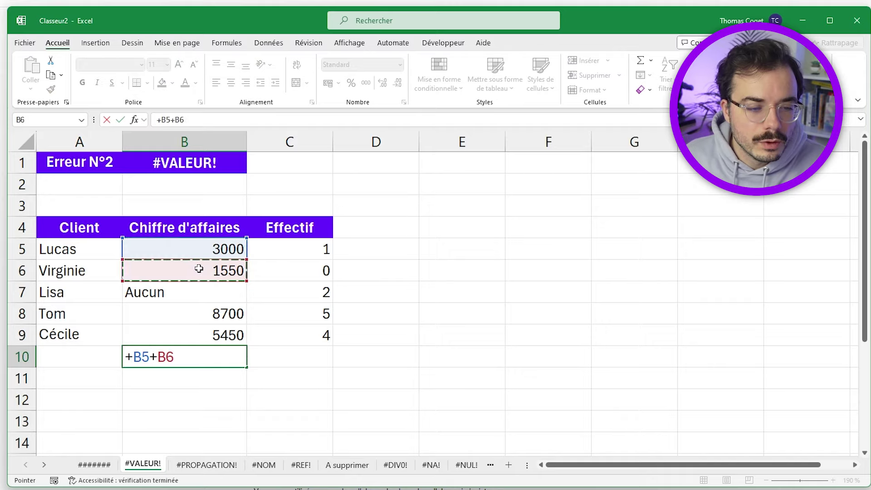
type("+B7+B8+B9")
key("ctrl+Return")
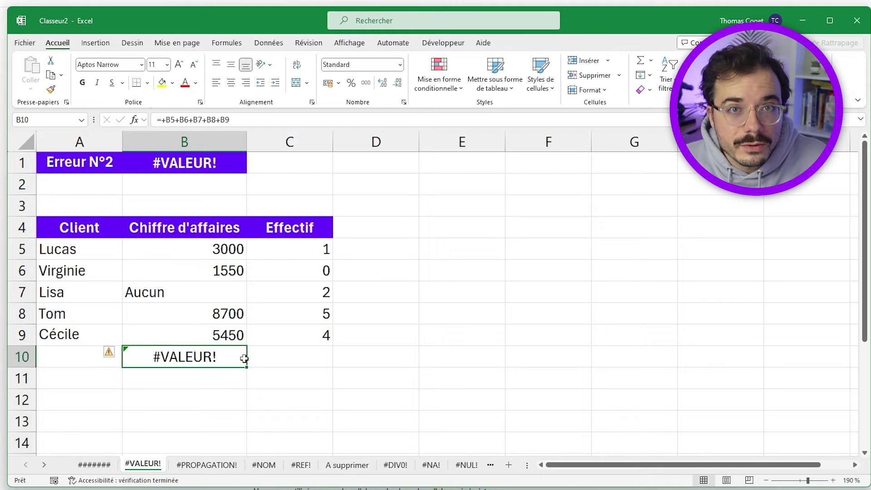
Replace B10's formula with =SOMME(B5:B9), returning 18700 despite the text
type("=SOM")
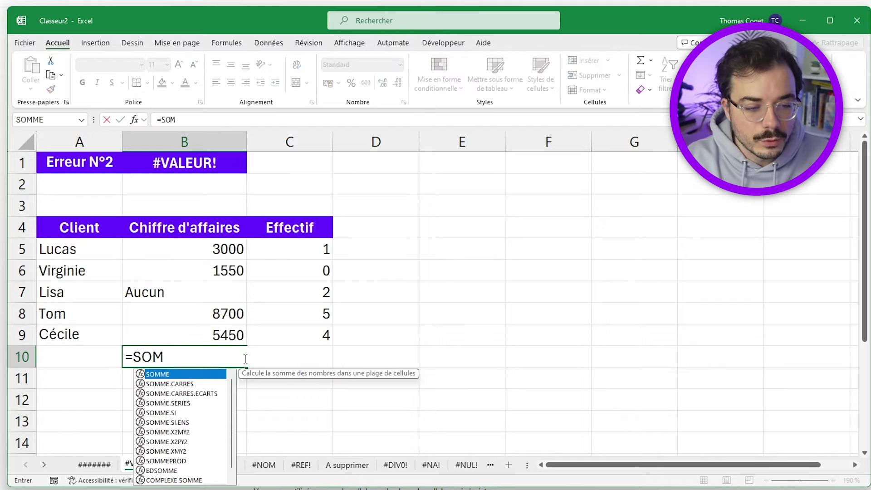
type("ME(")
mouse_move(204, 249)
left_mouse_down()
mouse_move(194, 301)
mouse_move(200, 340)
left_mouse_up()
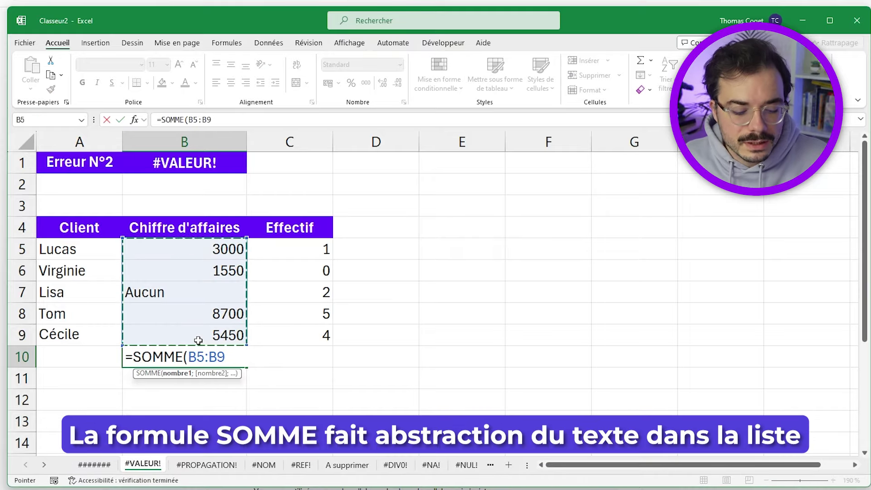
key("ctrl+Return")
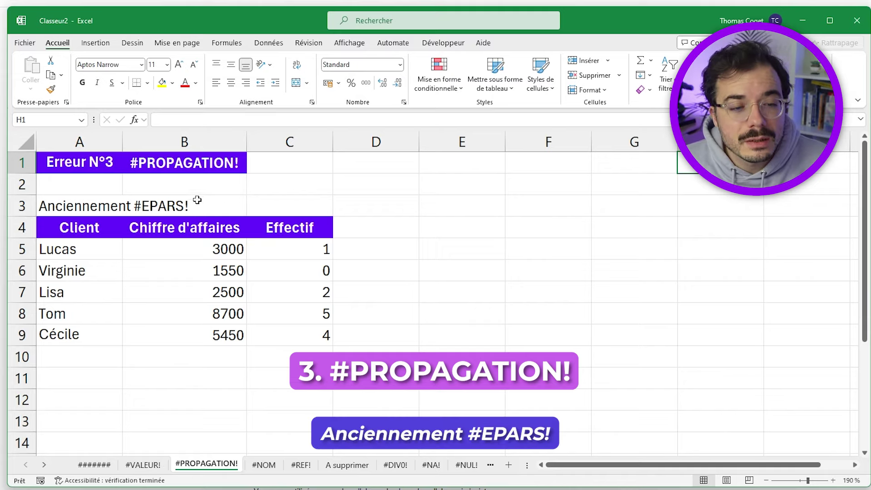
Enter =FILTRE(A5:A9;B5:B9<6000) in E2 to list clients with revenue under 6000
left_click(496, 187)
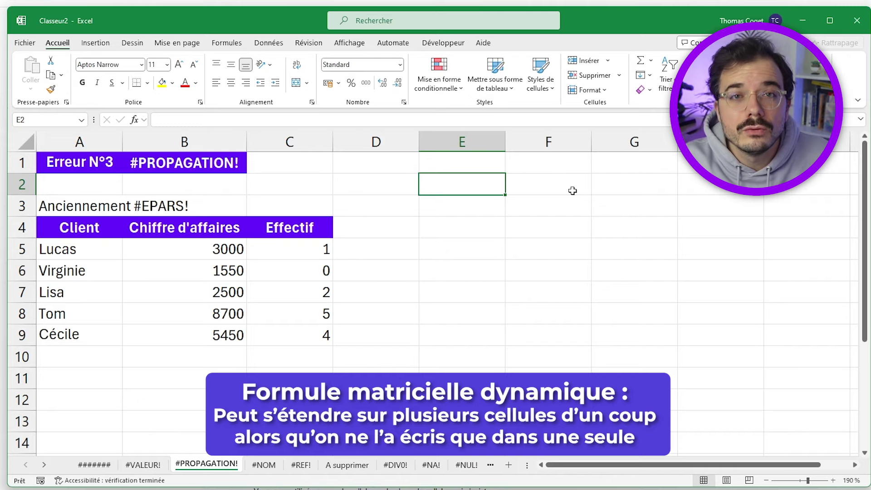
type("=FILT")
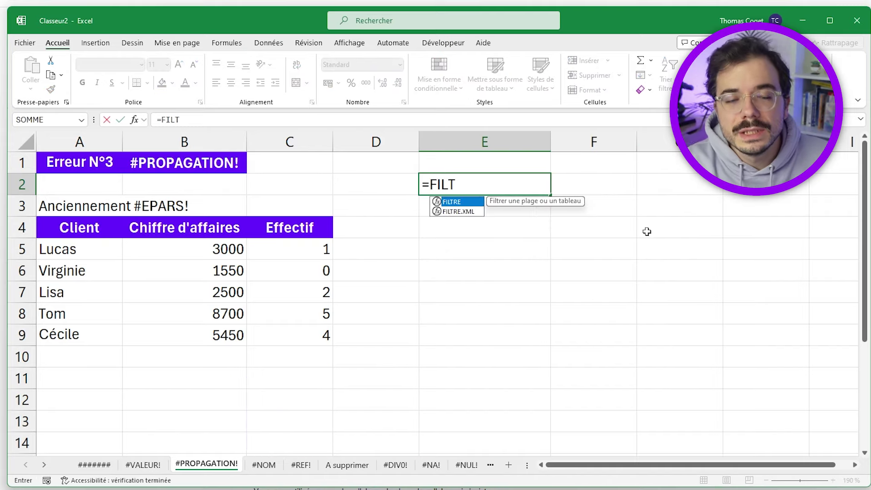
type("RE(")
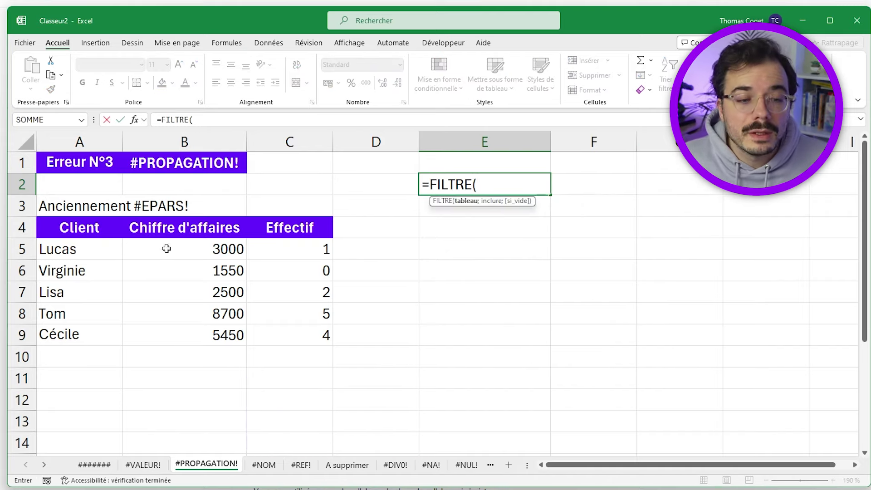
left_click_drag(79, 248, 108, 335)
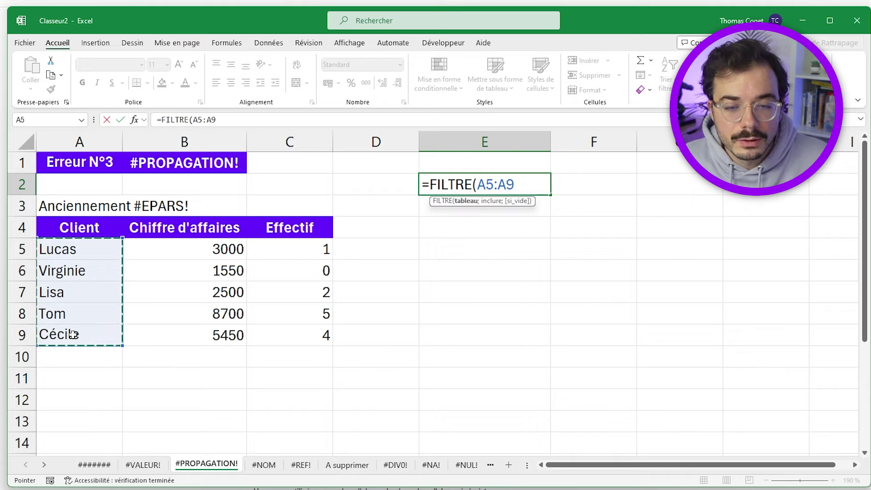
type(";")
left_click_drag(204, 254, 199, 332)
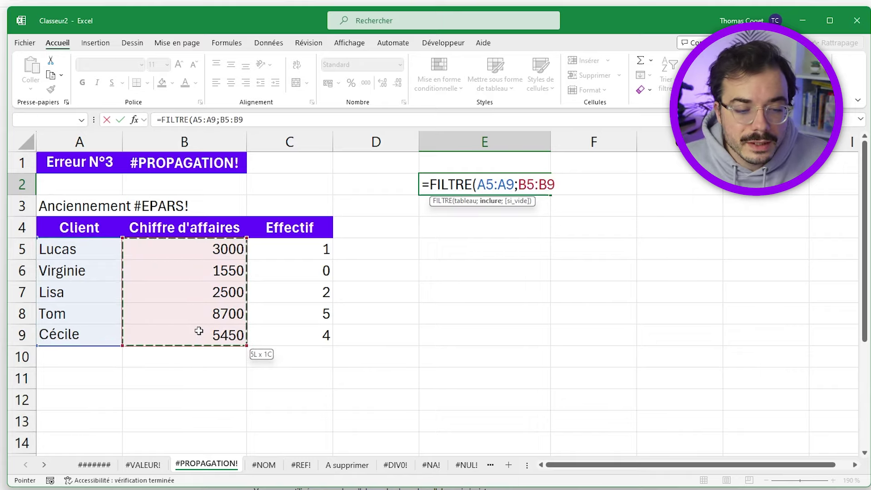
type("<6")
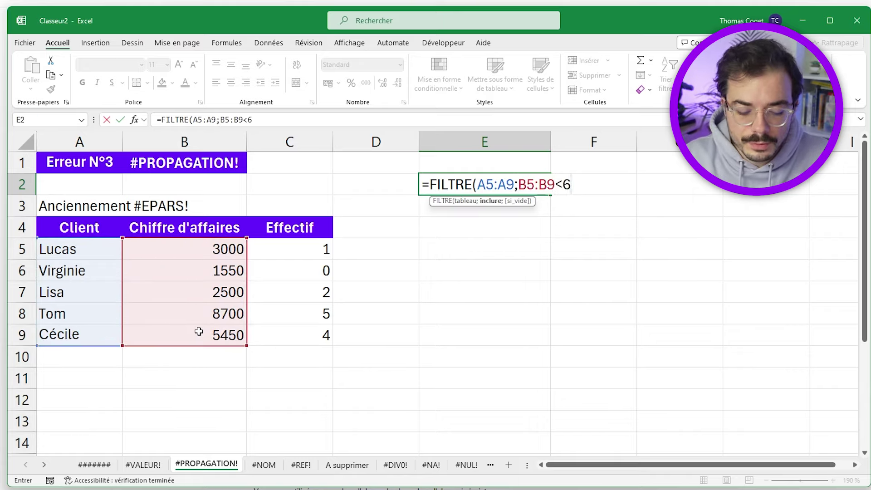
type("000)")
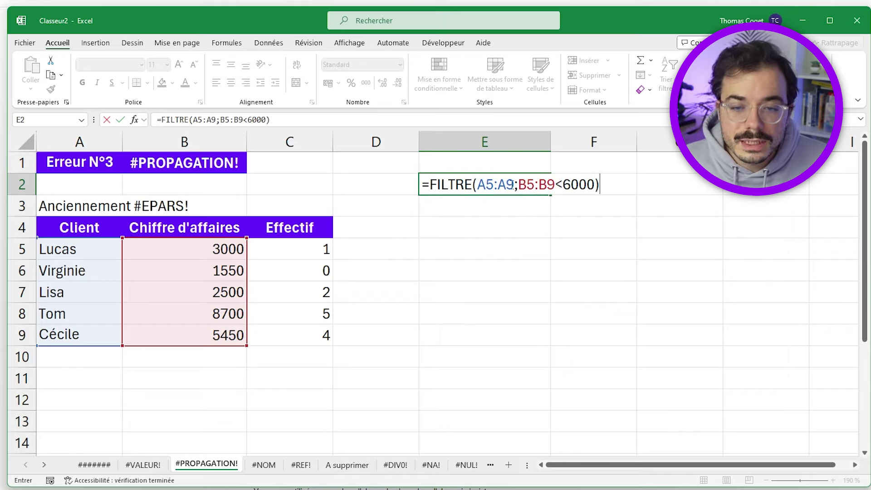
left_click_drag(513, 184, 476, 186)
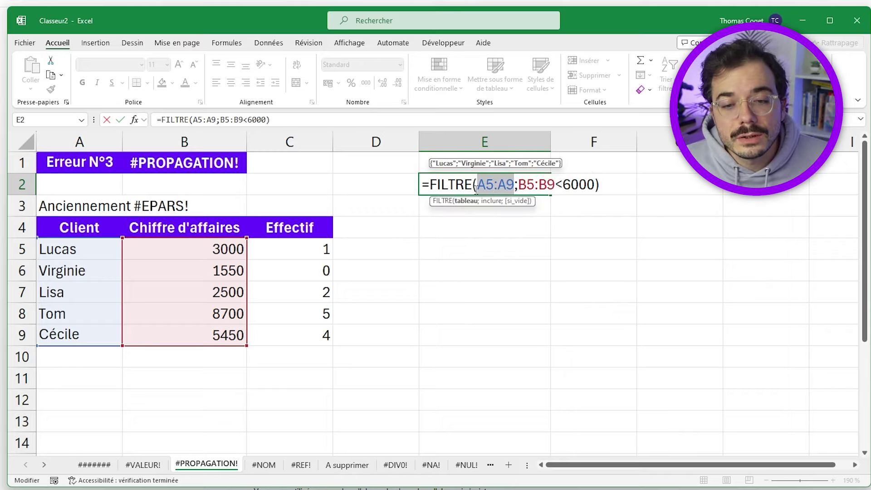
left_click_drag(518, 185, 597, 182)
left_click(597, 181)
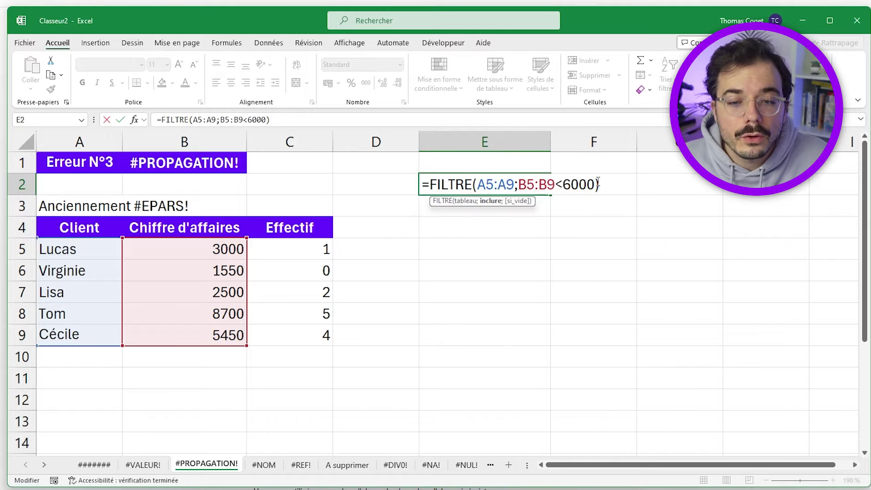
key("Return")
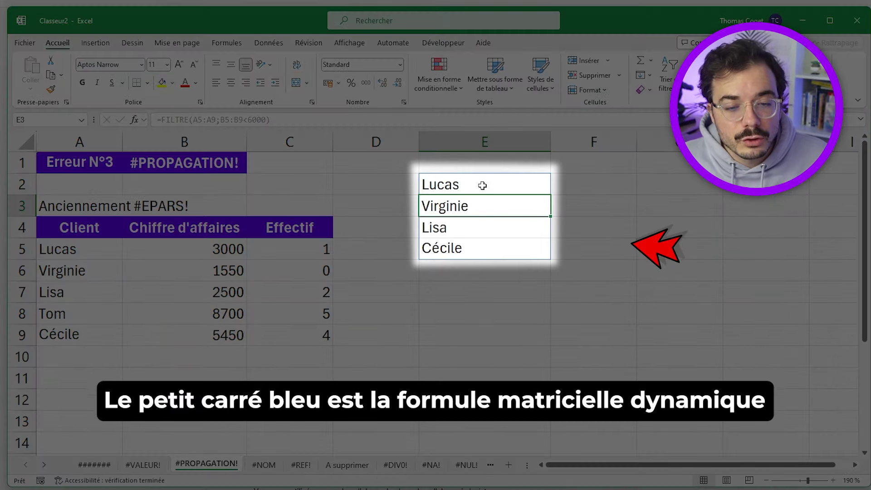
Check the four spilled names in E2:E5 against the revenues, ending on E5
left_click_drag(482, 186, 475, 244)
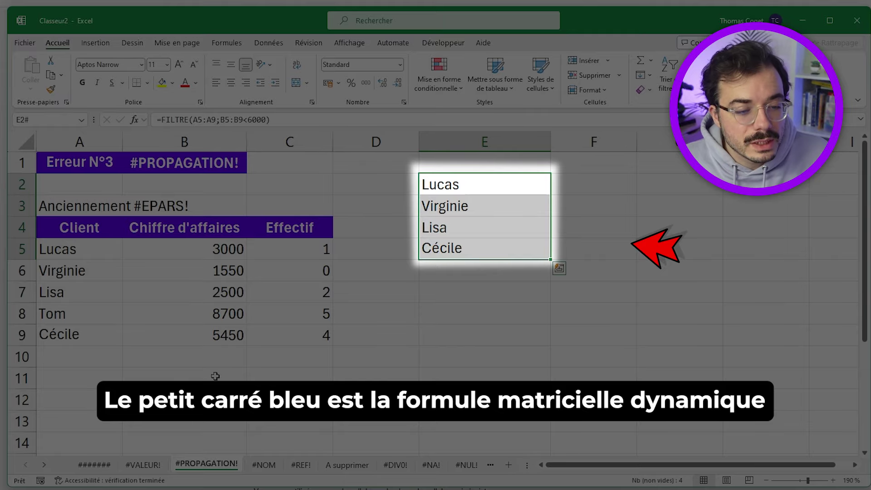
left_click(195, 315)
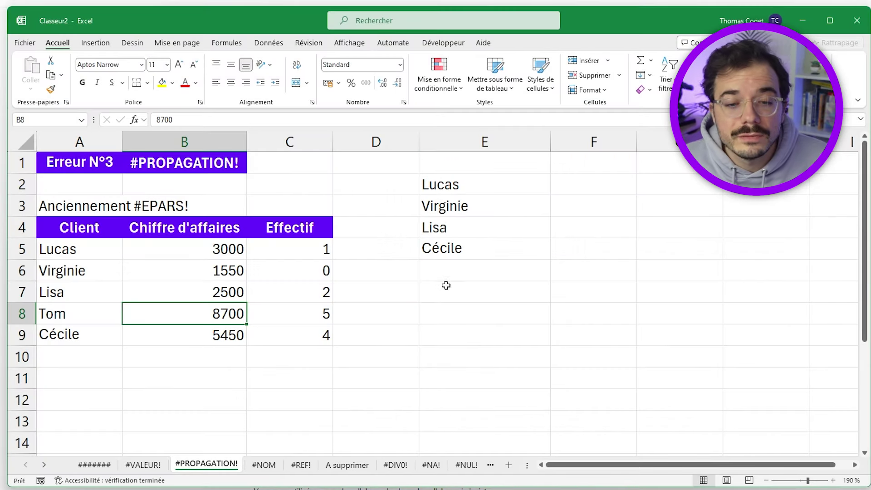
left_click_drag(490, 193, 488, 244)
left_click(515, 222)
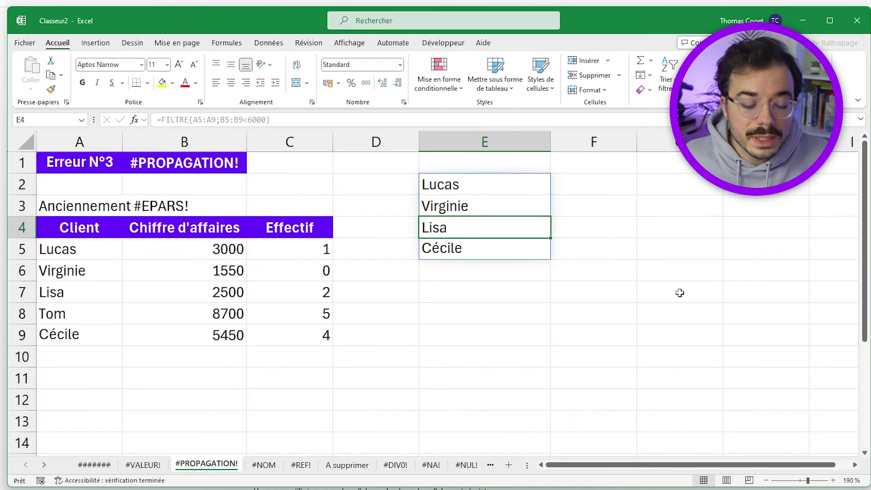
key("Down")
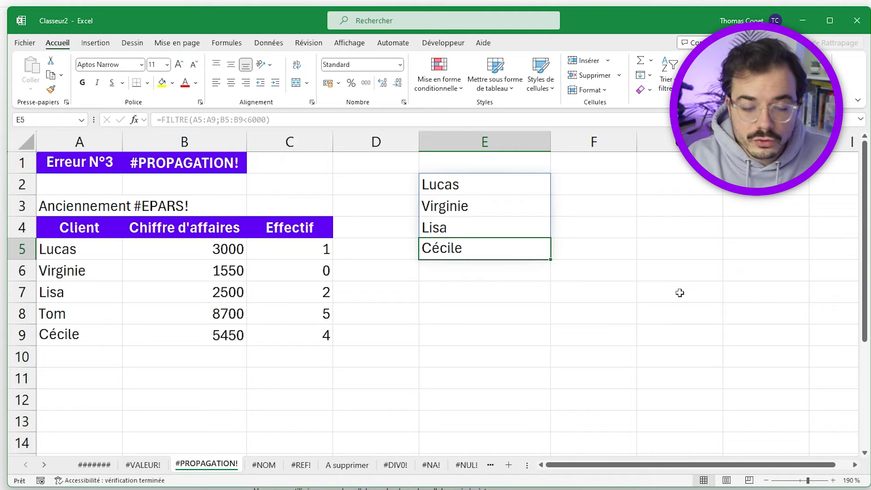
Type Mot in E5 to cause #PROPAGATION! in E2, then delete it so the list spills again
type("Mot")
key("Return")
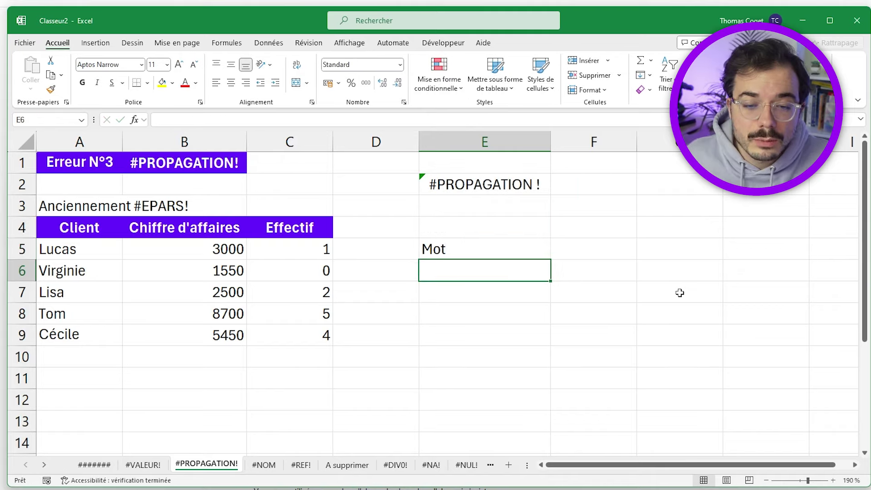
left_click(537, 183)
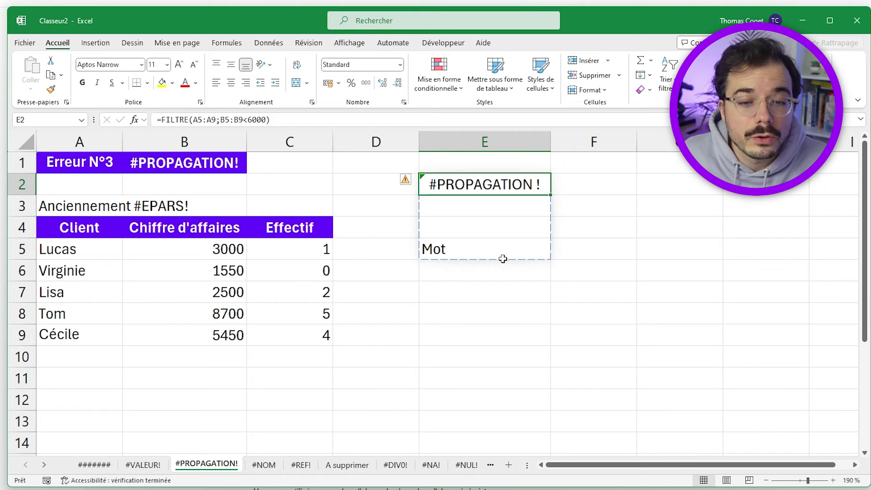
left_click(489, 247)
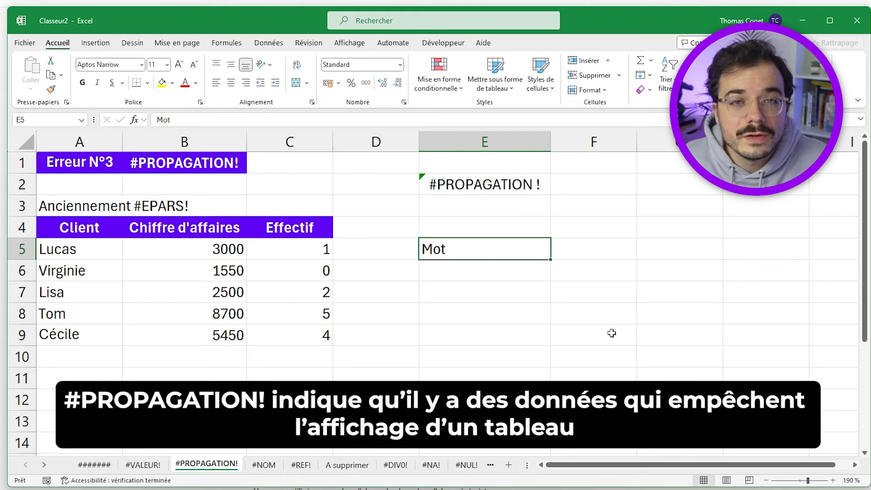
key("Delete")
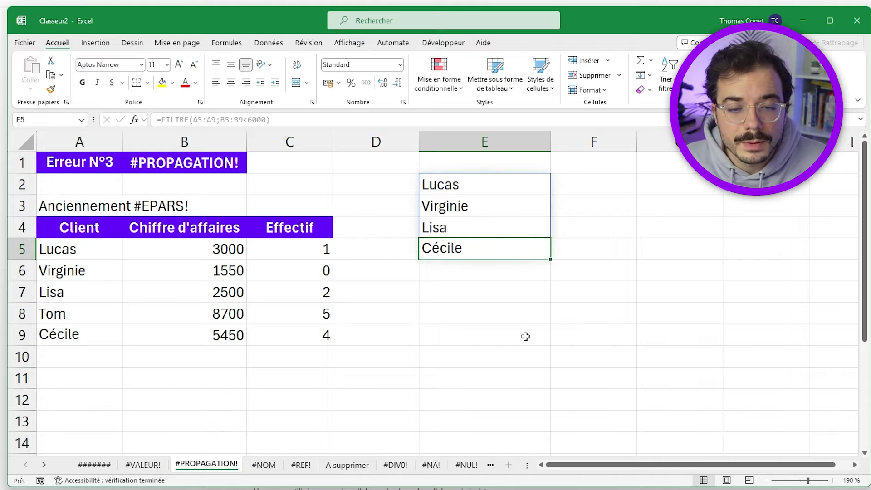
left_click(525, 336)
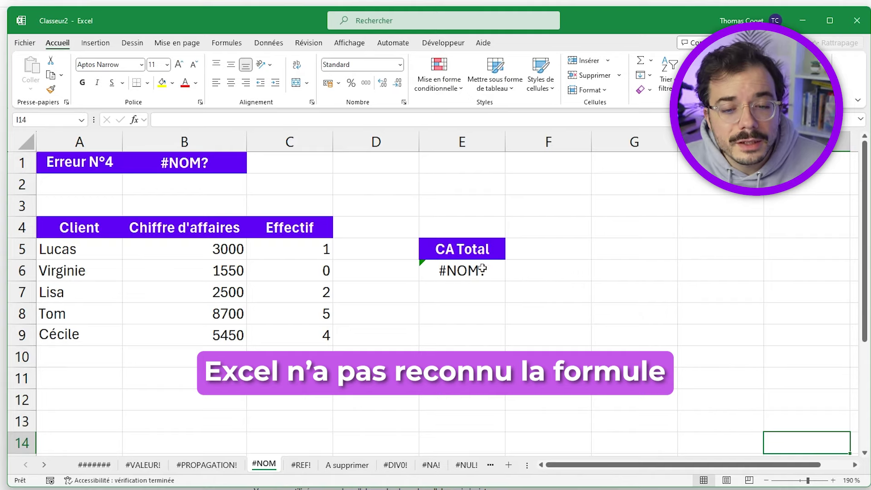
Correct E6's =SOME formula to =SOMME so the CA Total shows 21200
double_click(503, 275)
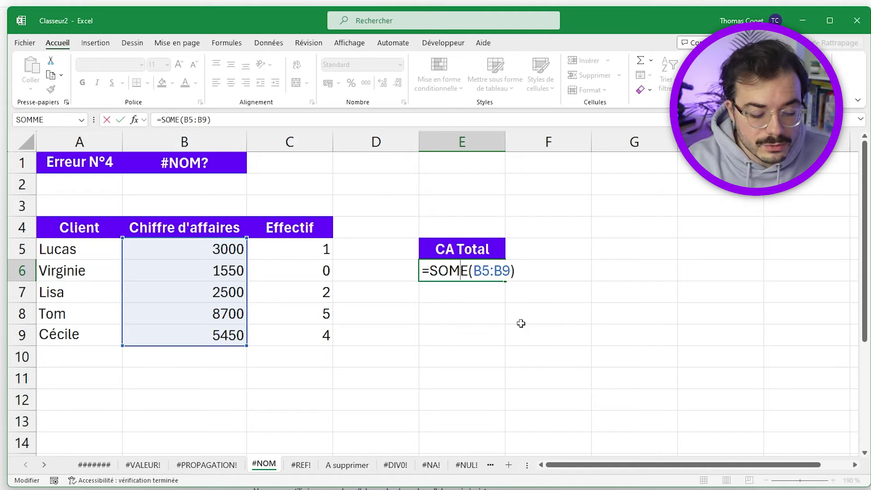
type("M")
key("Return")
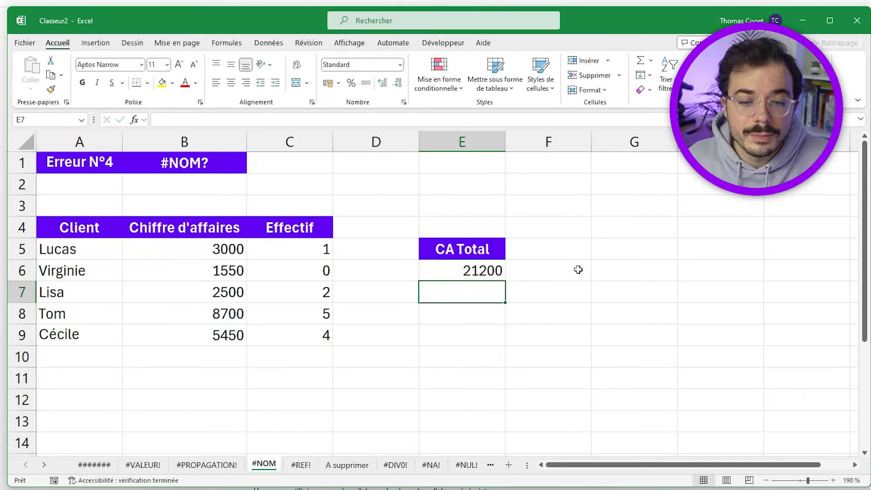
left_click(475, 270)
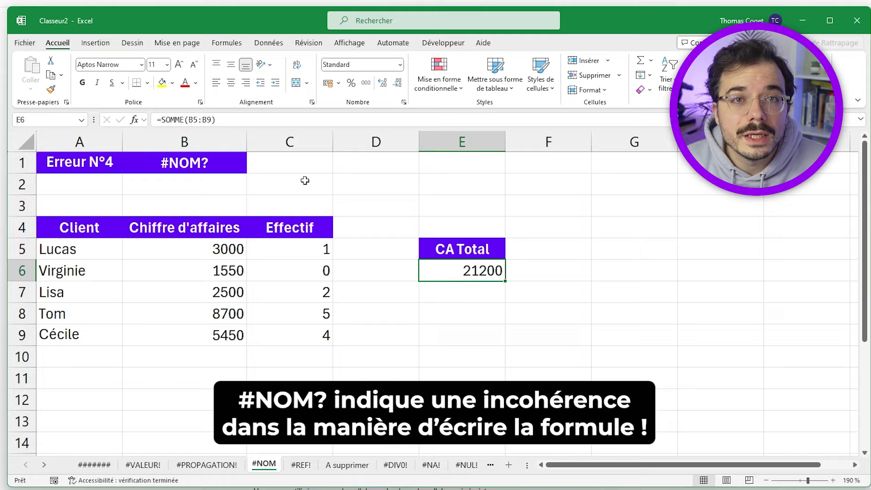
double_click(472, 270)
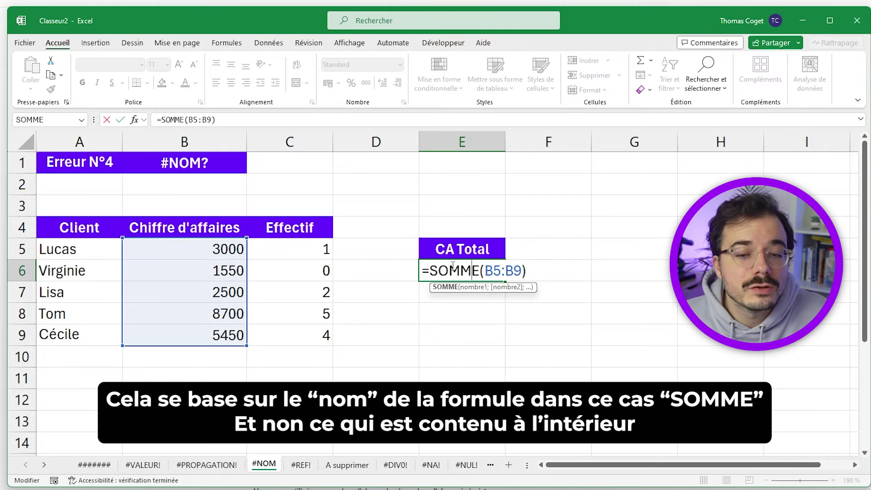
left_click_drag(480, 270, 443, 274)
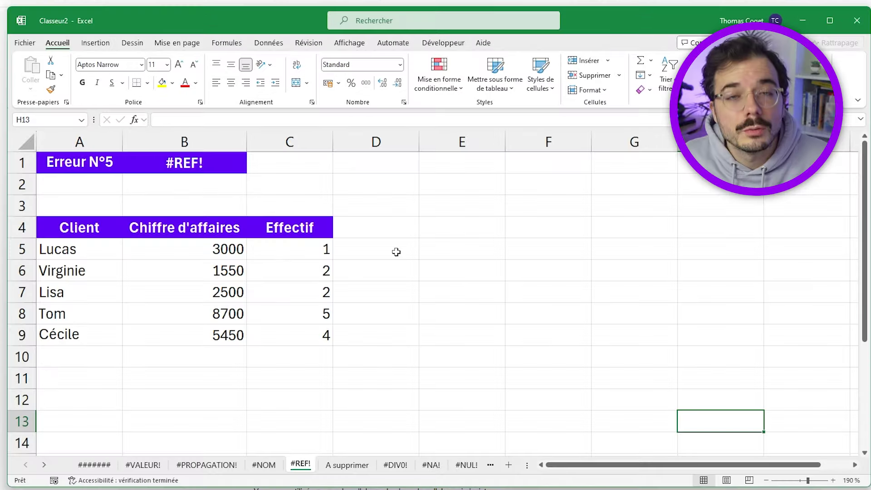
Enter =B5/C5 in D5 and fill it down to D9
left_click(394, 251)
type("=")
left_click(222, 248)
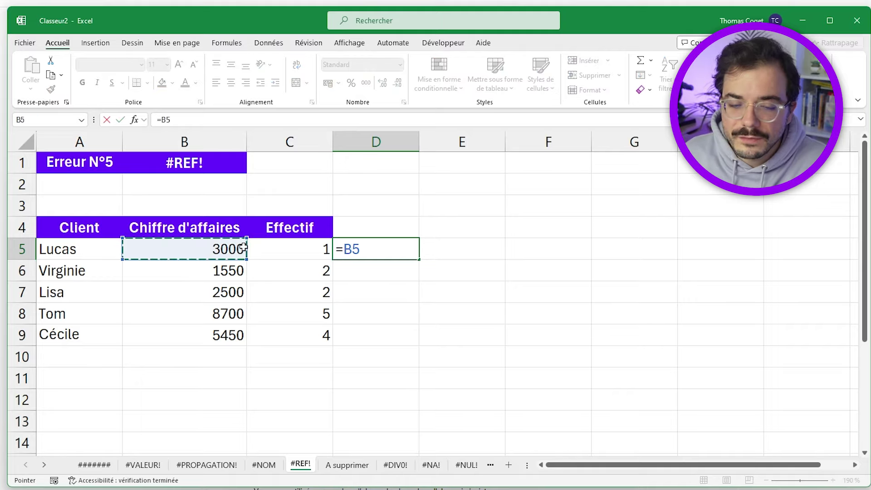
type("/")
left_click(300, 250)
key("Return")
key("Up")
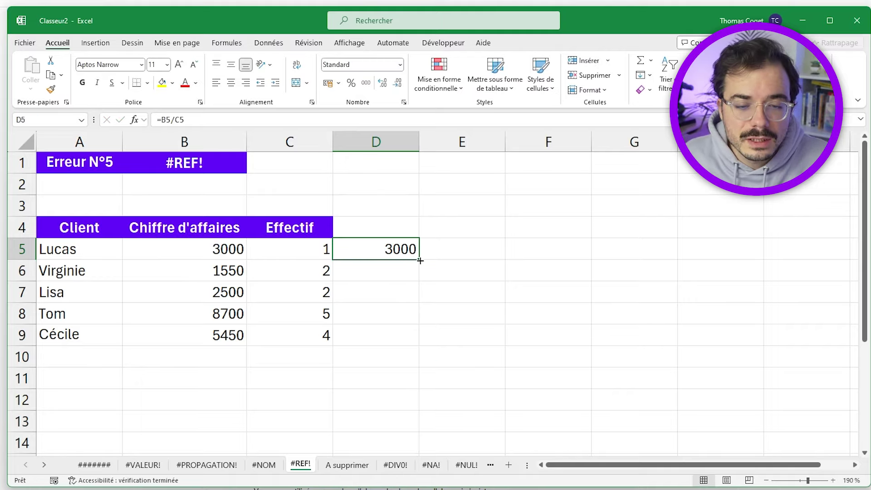
left_click_drag(420, 260, 421, 347)
Delete the Effectif column so the division results turn into #REF!
right_click(312, 146)
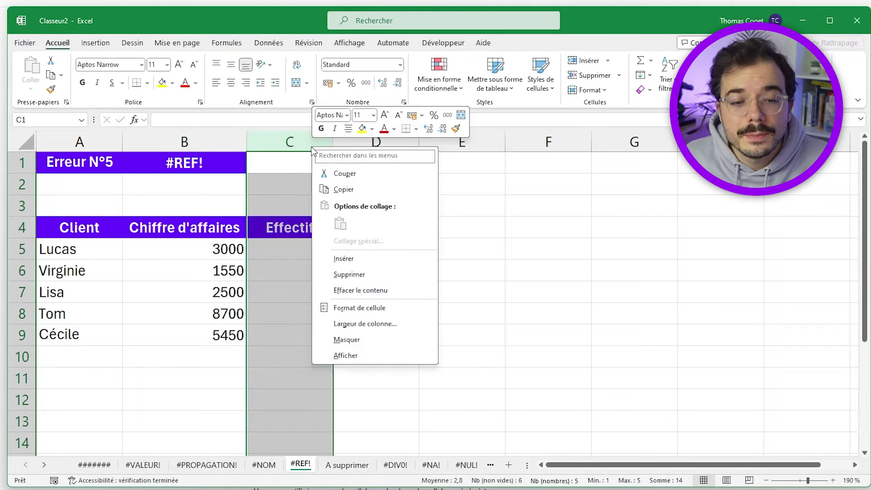
left_click(349, 275)
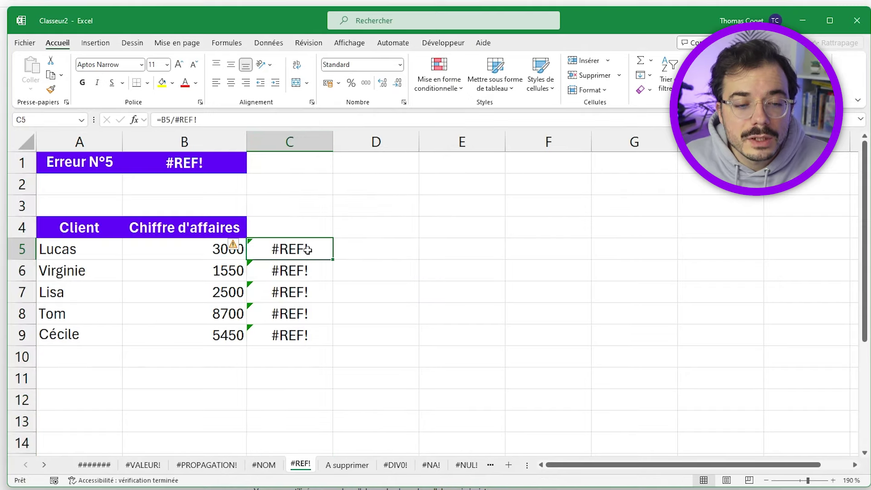
left_click_drag(290, 249, 321, 357)
key("Right")
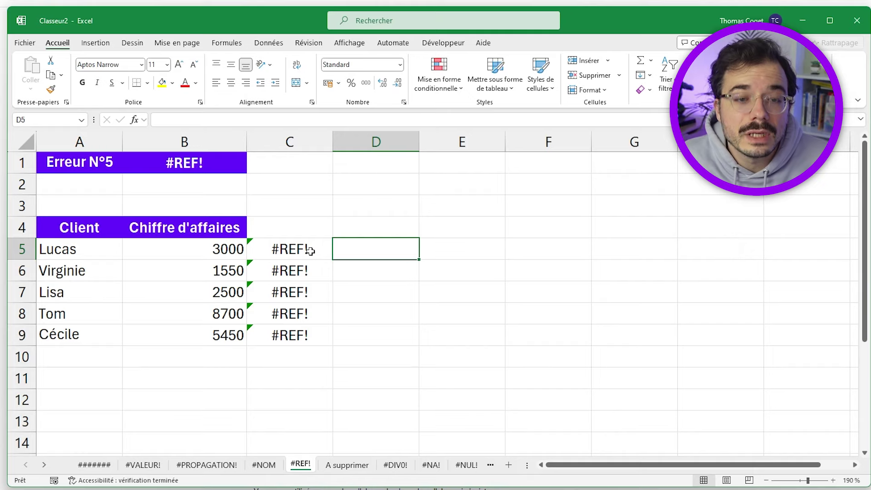
Inspect C5's broken formula =B5/#REF! and the #REF! results in C5:C9
double_click(321, 251)
left_click_drag(318, 249, 279, 249)
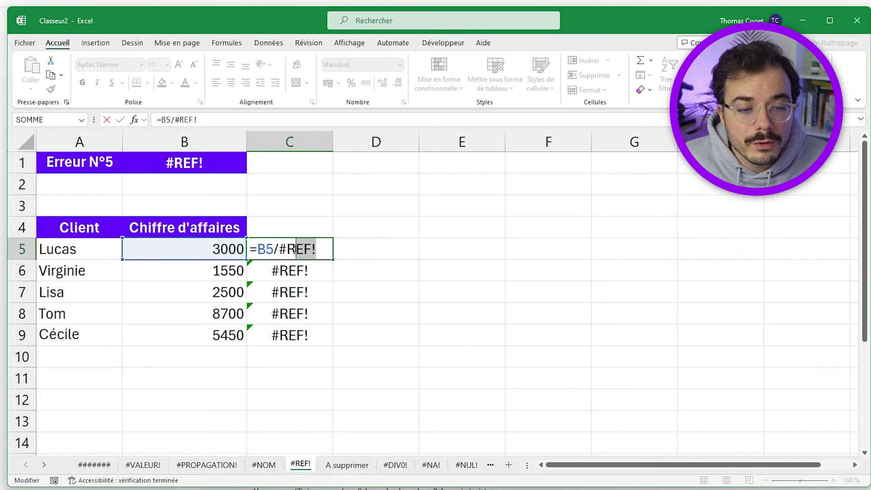
key("Escape")
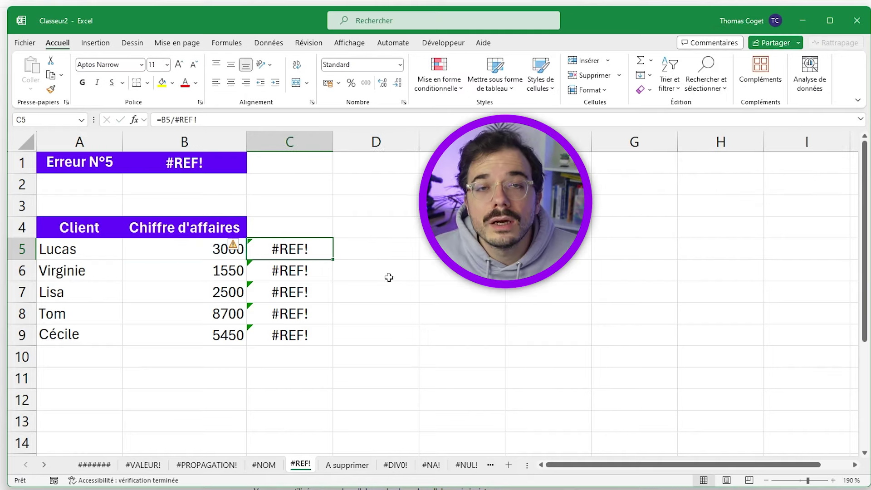
left_click_drag(317, 250, 323, 336)
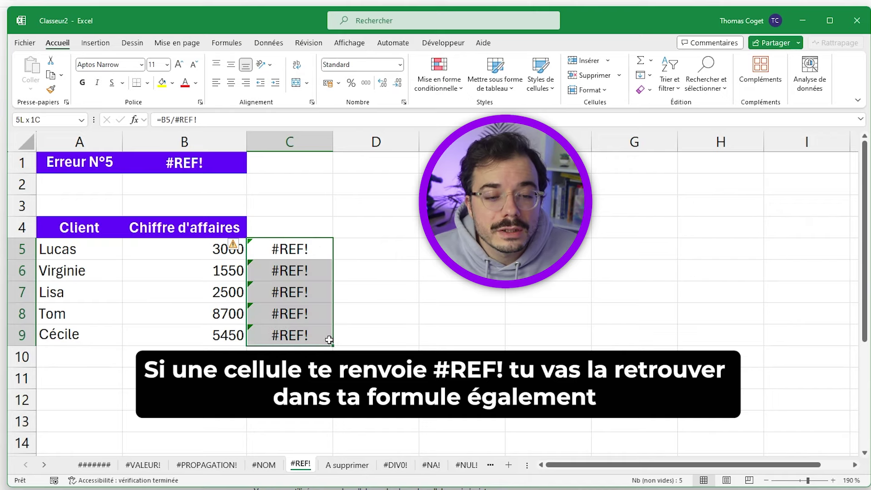
left_click(317, 257)
double_click(317, 252)
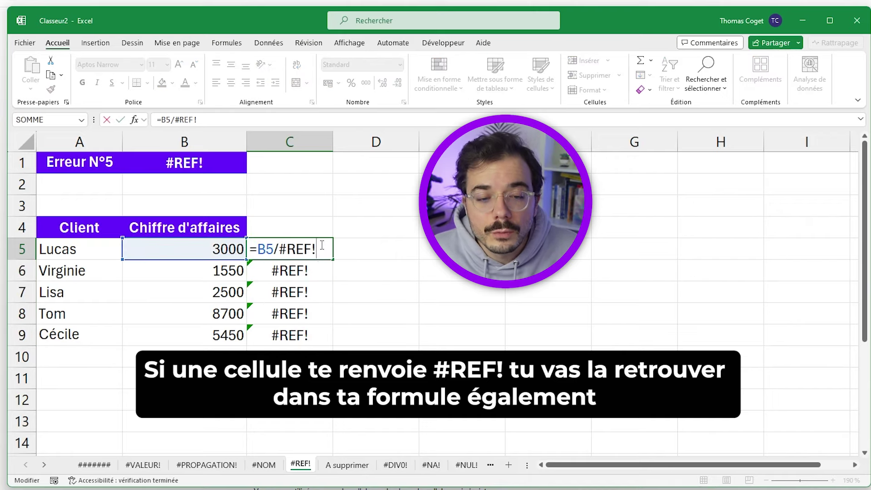
left_click_drag(278, 249, 322, 245)
key("Escape")
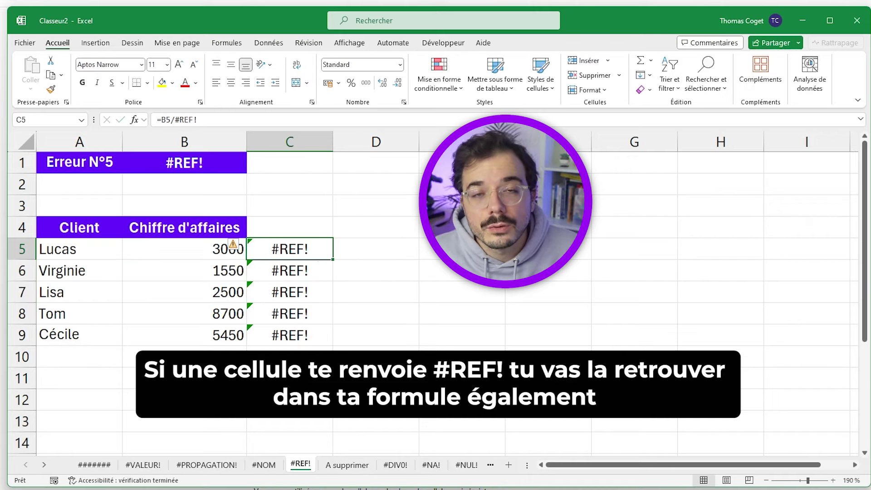
left_click(406, 204)
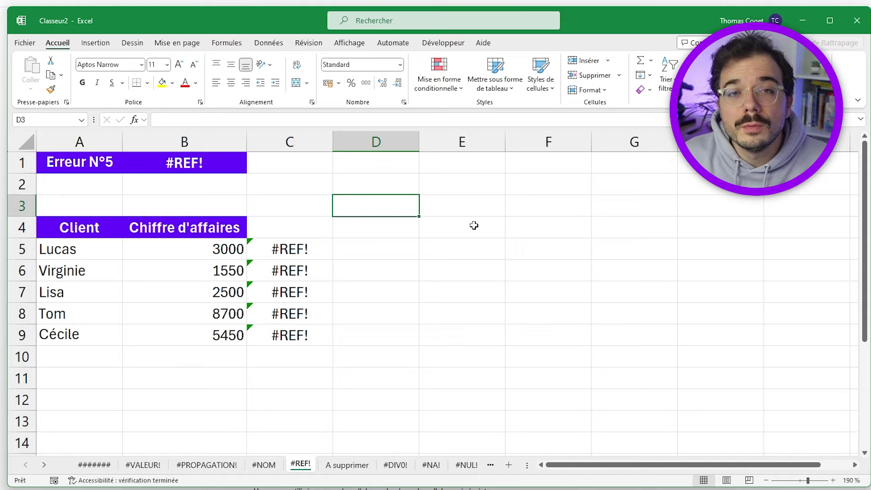
Link D3 to cell A1 on the A supprimer sheet
type("=")
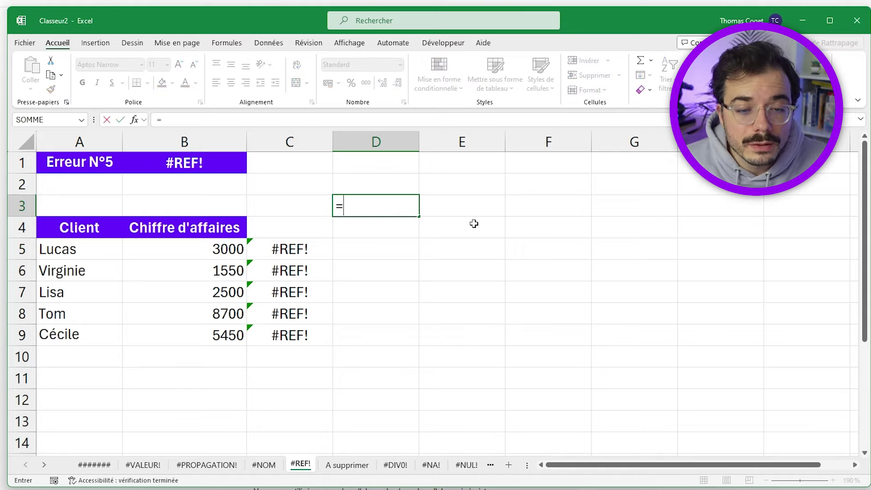
left_click(347, 464)
left_click(84, 161)
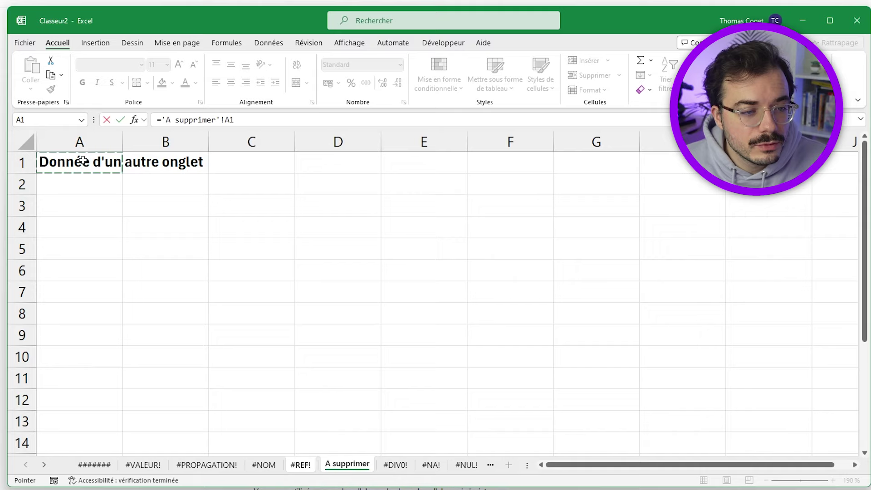
key("Return")
key("Up")
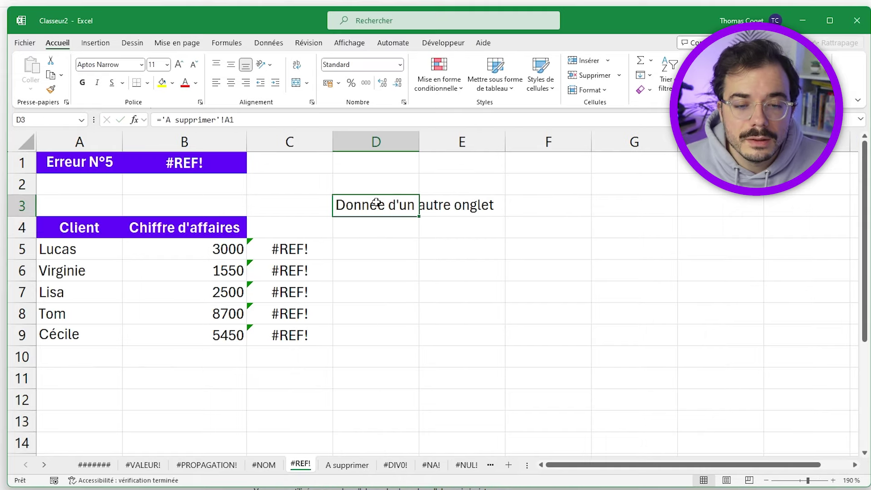
left_click(385, 236)
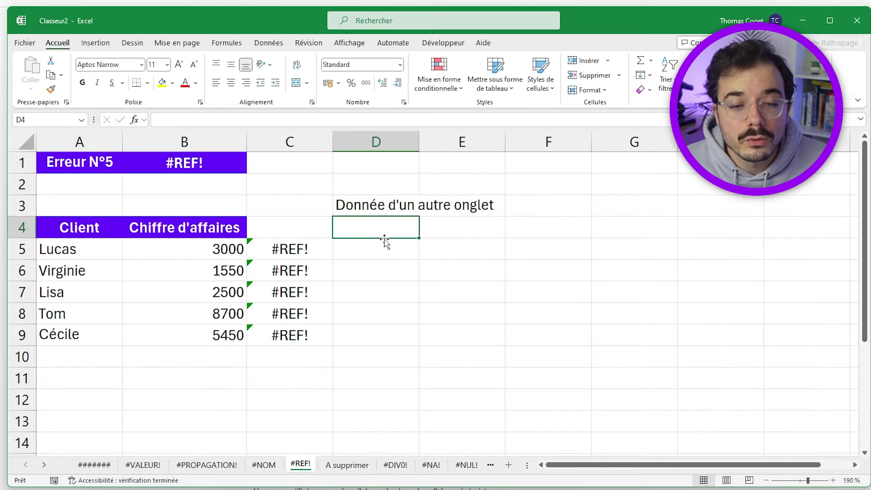
Delete the A supprimer sheet and inspect D3's formula, now showing #REF!
right_click(345, 465)
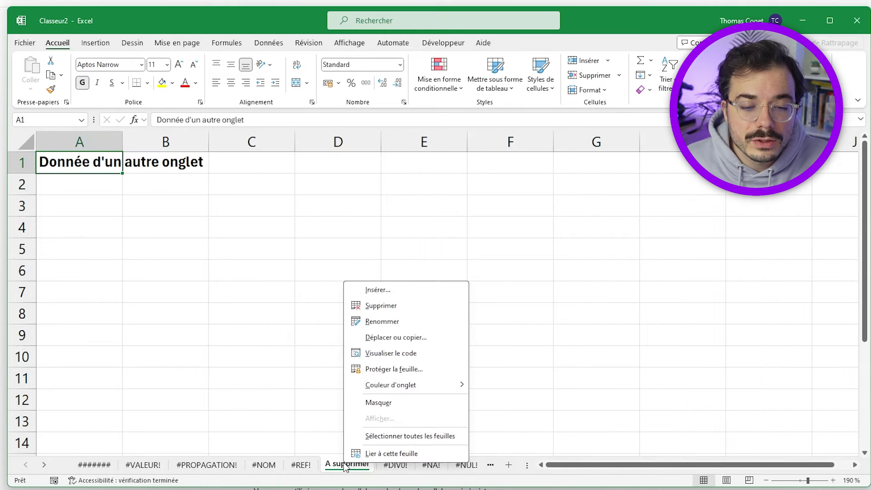
left_click(395, 303)
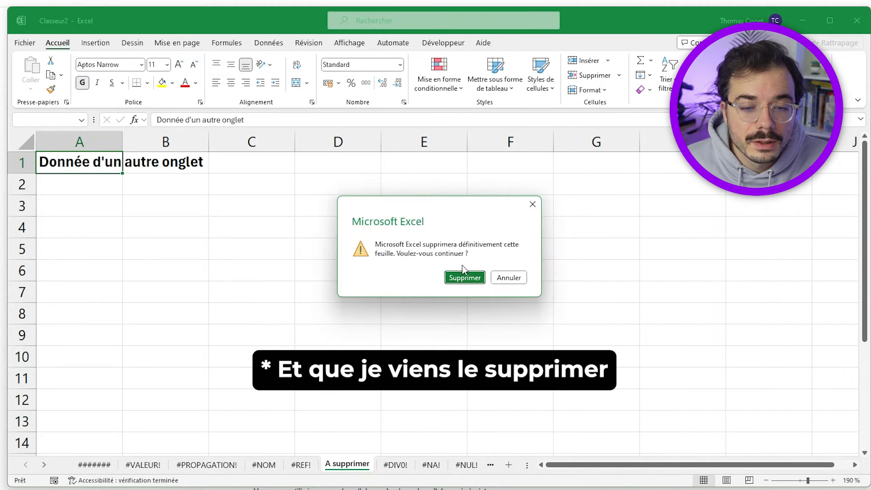
left_click(465, 277)
key("ctrl+Return")
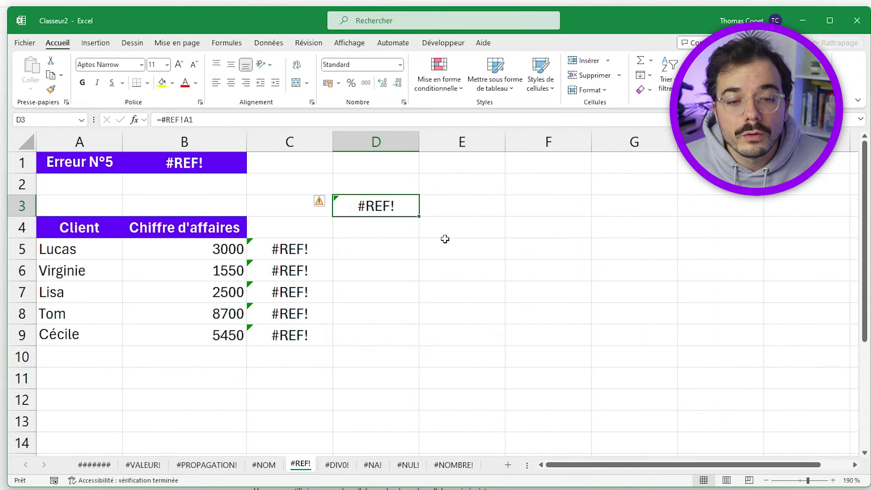
double_click(387, 213)
left_click_drag(376, 205, 345, 205)
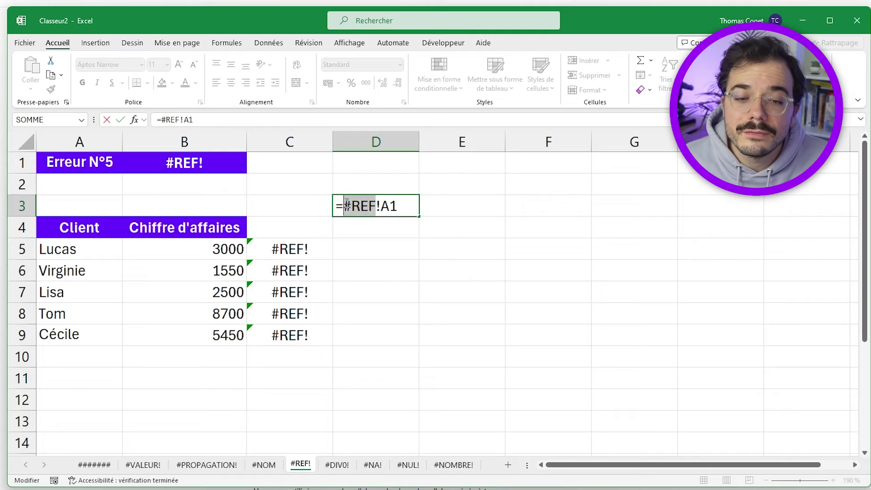
key("Tab")
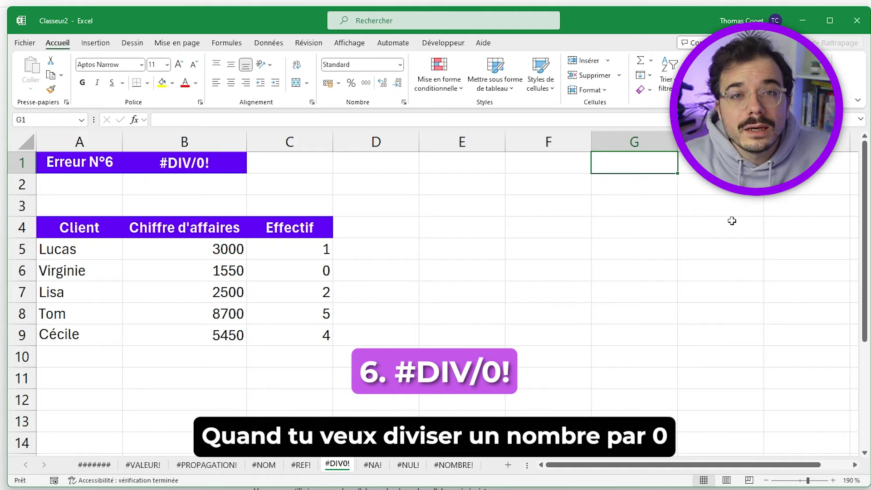
Highlight the zero-Effectif row A6:D6, pointing out the 0 in C6
left_click(423, 268)
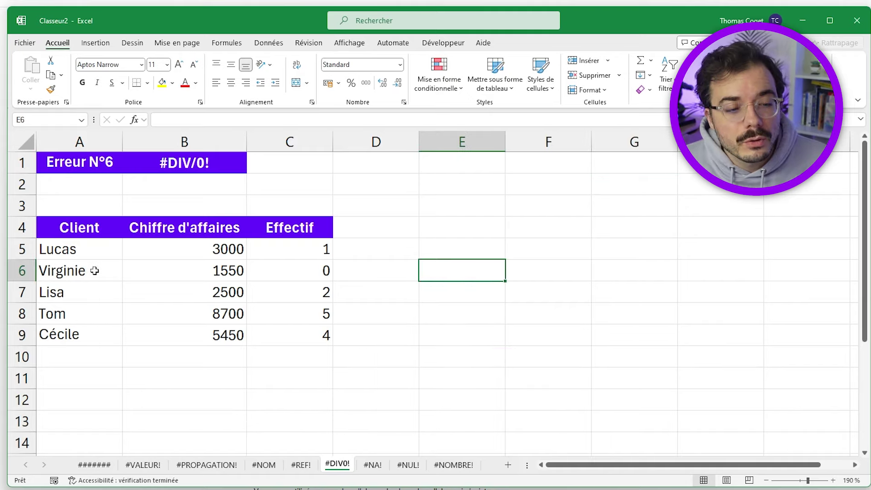
left_click_drag(152, 270, 347, 277)
left_click(266, 275)
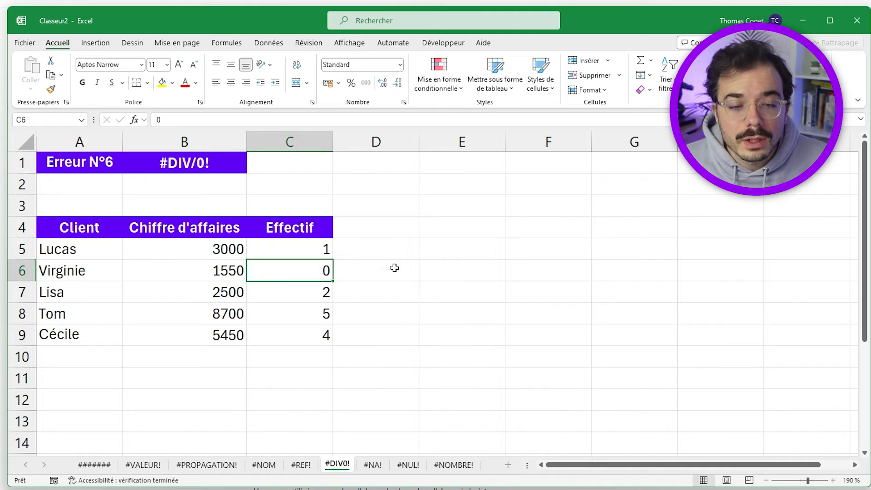
Enter =B5/C5 in D5 and fill down to D9, giving #DIV/0! in D6
left_click(381, 245)
type("=")
left_click(212, 249)
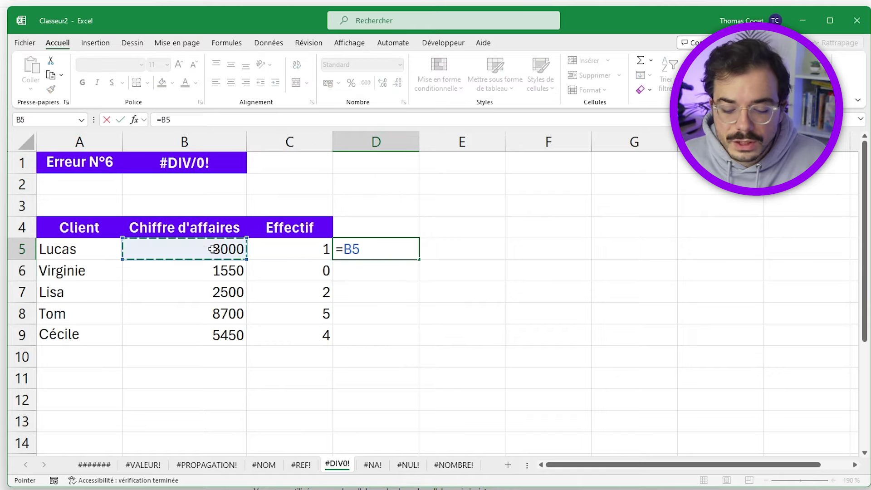
type("/")
left_click(300, 249)
key("Return")
left_click(408, 249)
left_click_drag(418, 260, 415, 347)
left_click(415, 272)
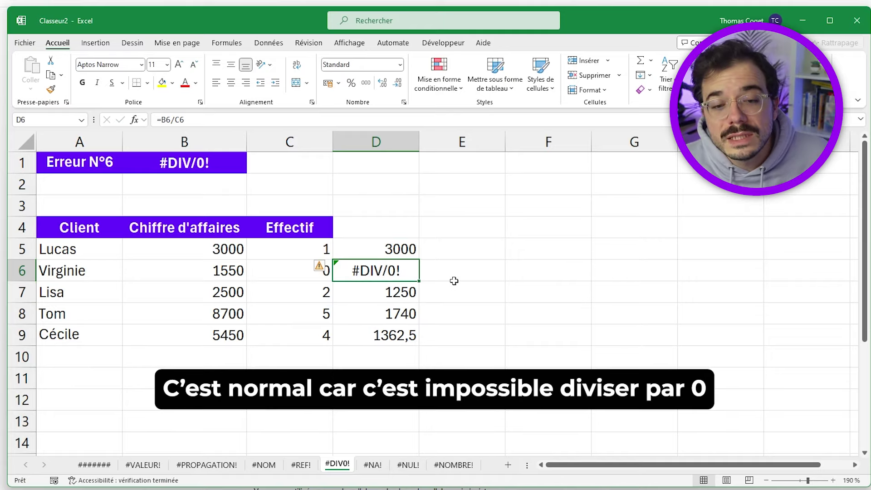
left_click(502, 269)
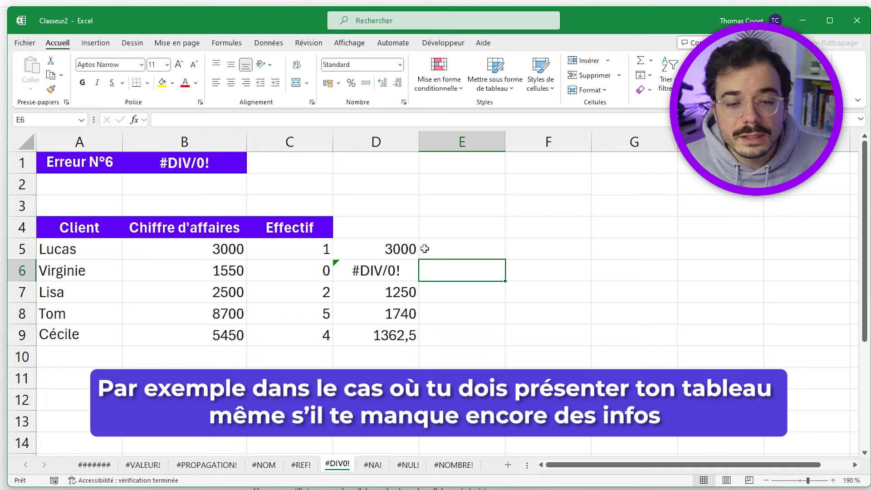
Change D5 to =SIERREUR(B5/C5;"Donnée absente") and fill it down to D9
double_click(365, 254)
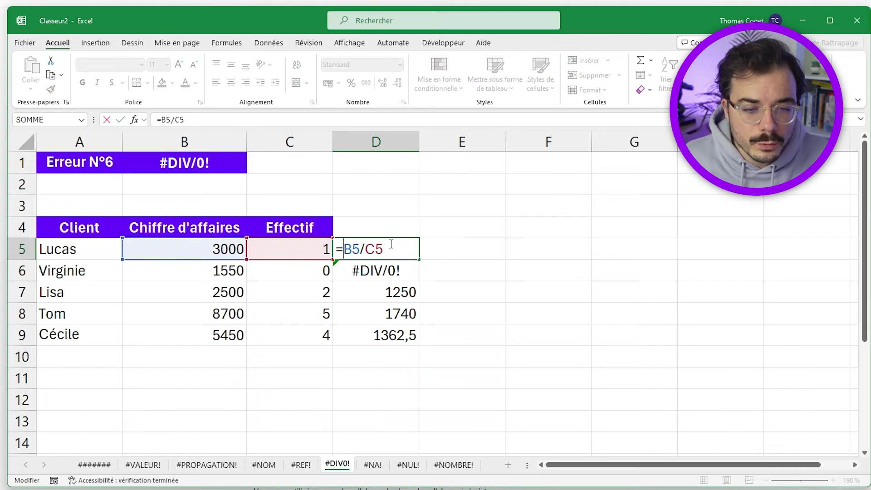
type("SIERREUR")
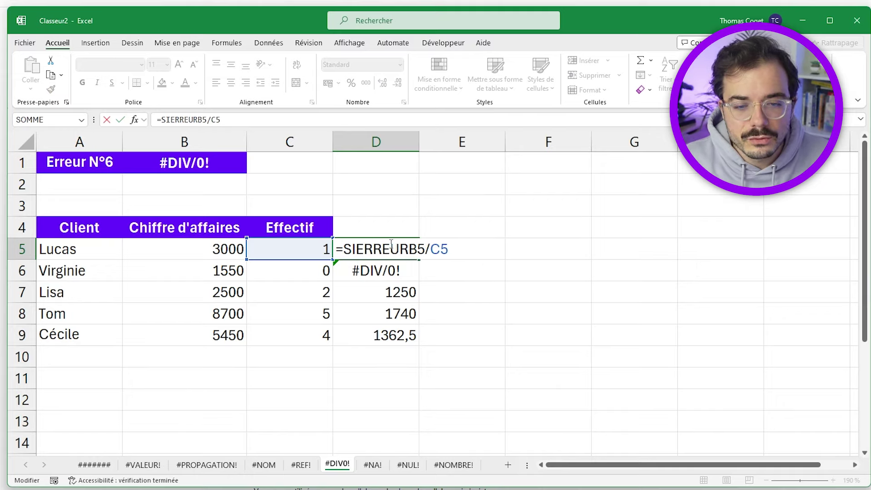
type("(")
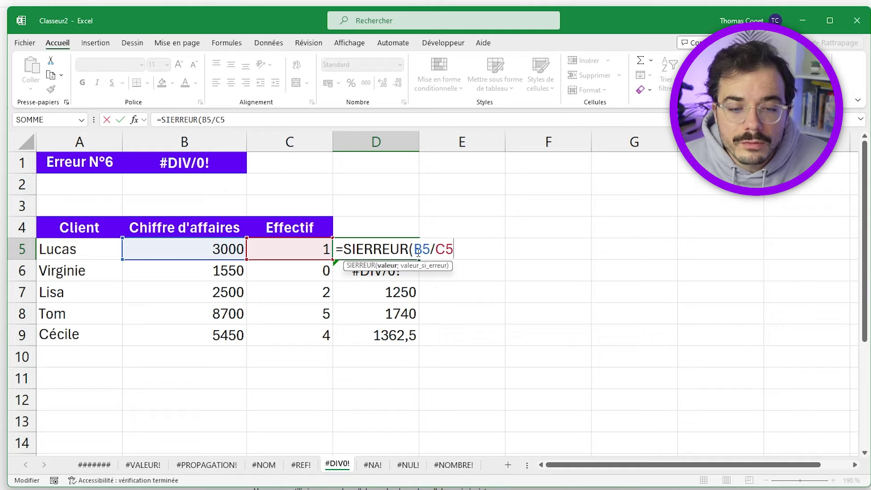
type(";\"Donné")
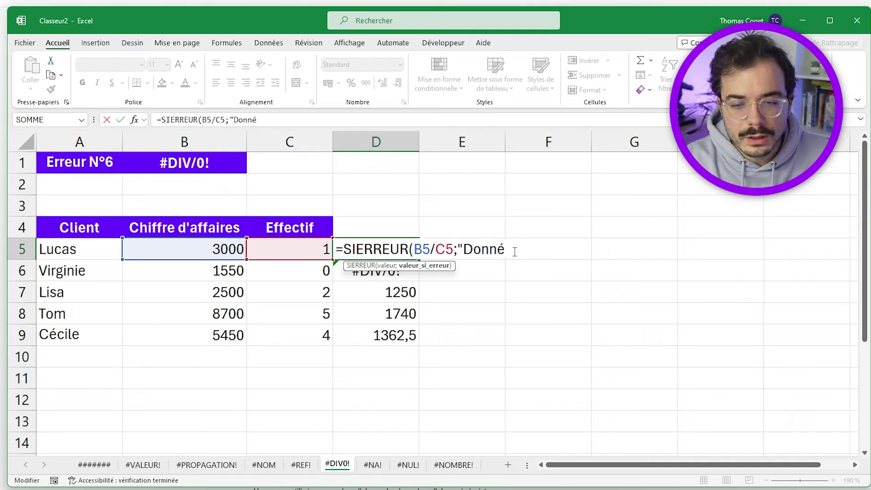
type("e absente")
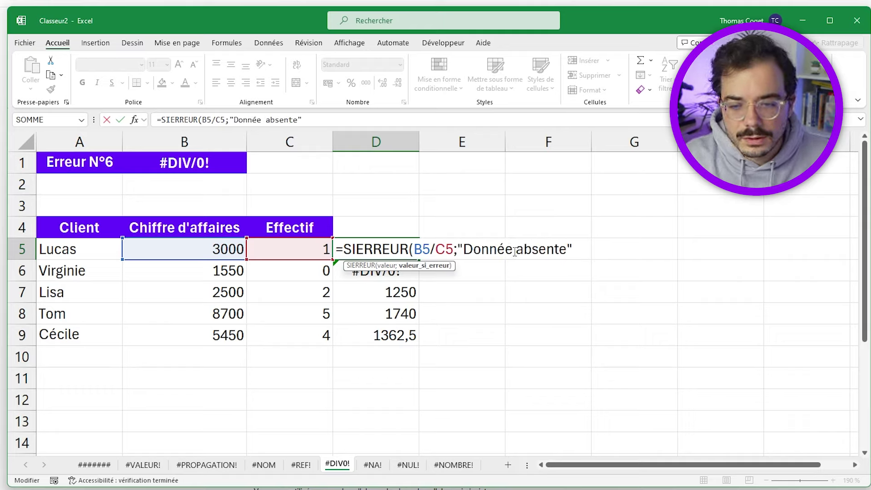
type(")")
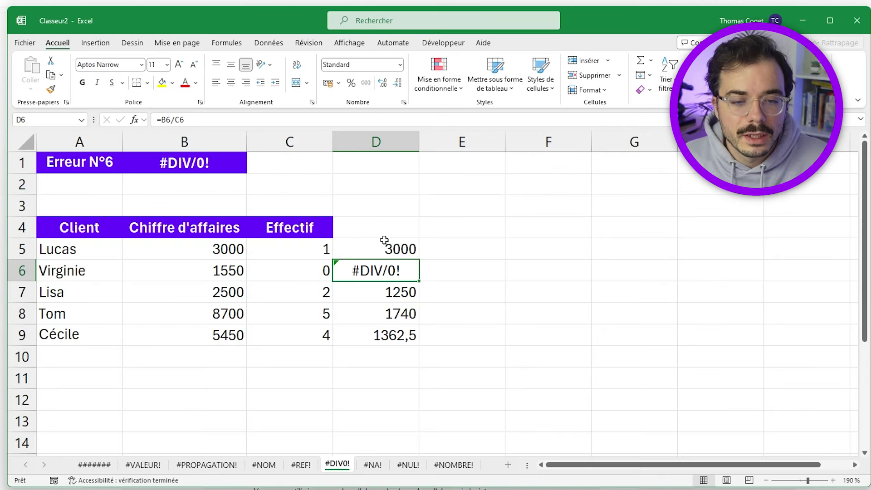
left_click(362, 253)
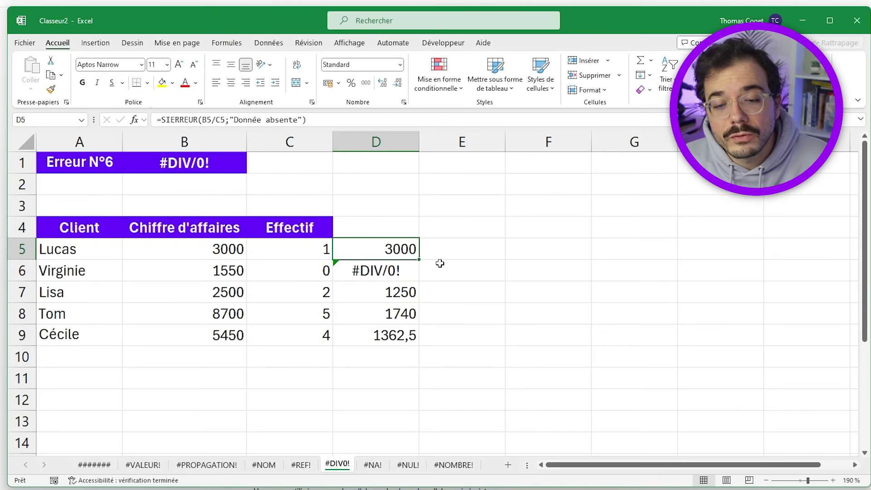
double_click(418, 259)
left_click(367, 271)
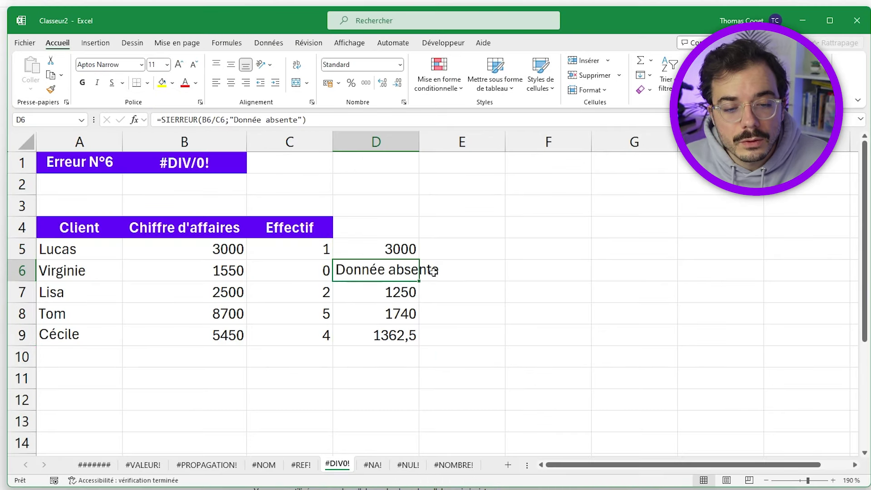
left_click(542, 277)
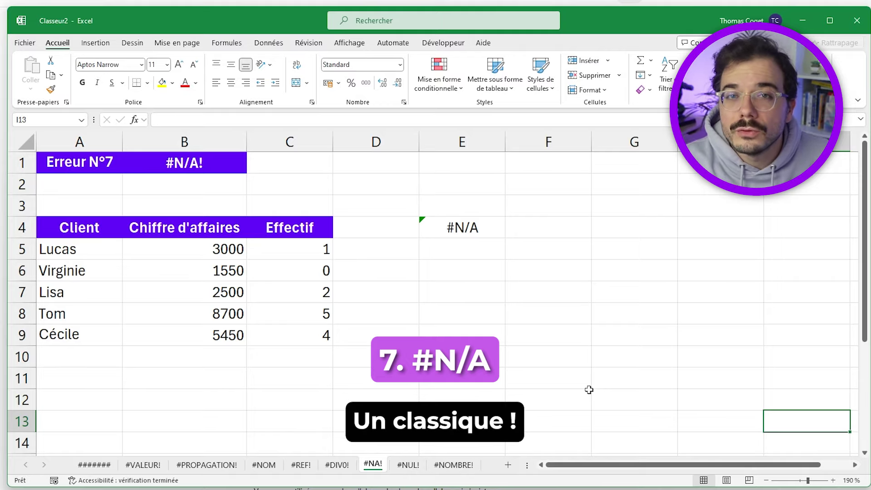
Fix E4's RECHERCHEX lookup value from "Thom" to "Tom" so it returns 8700
left_click(486, 233)
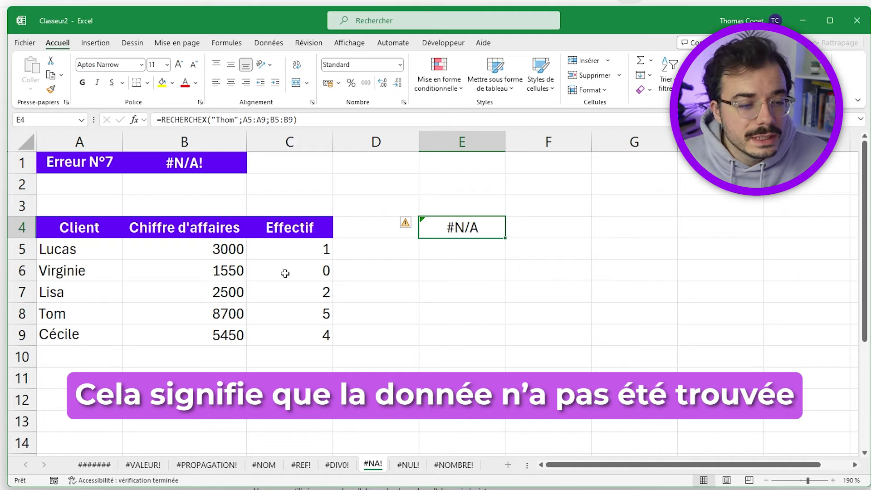
key("F2")
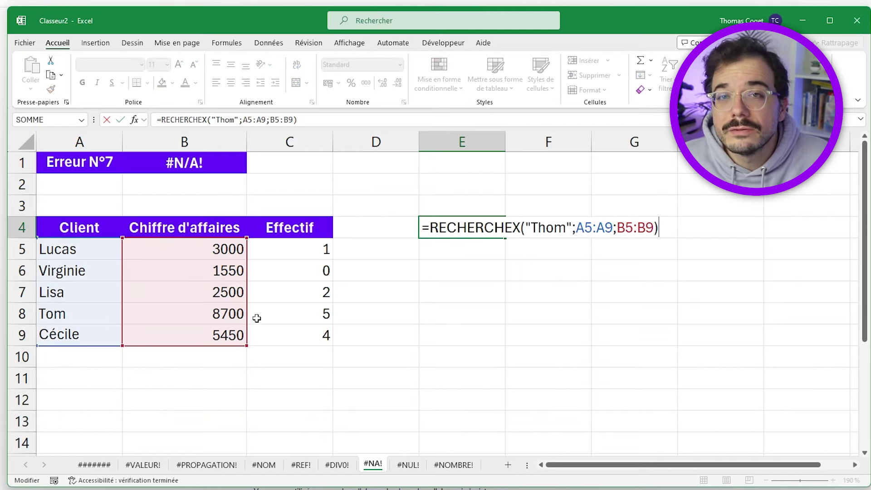
double_click(555, 225)
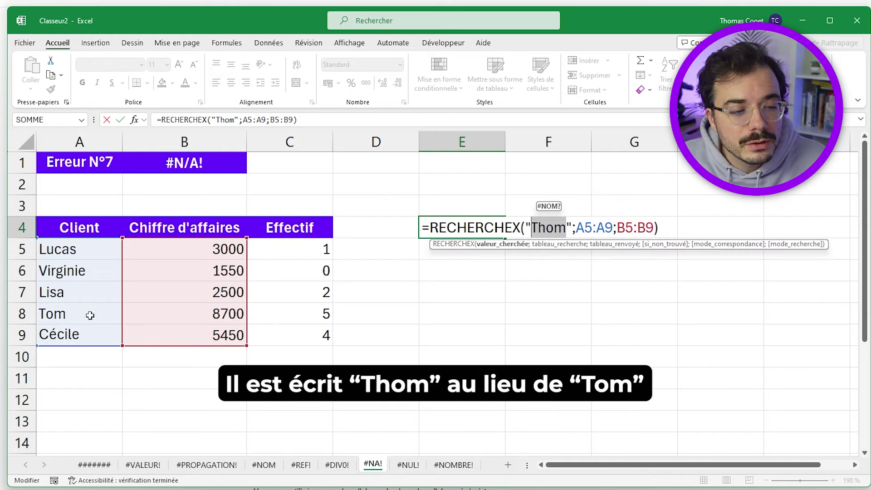
left_click(644, 227)
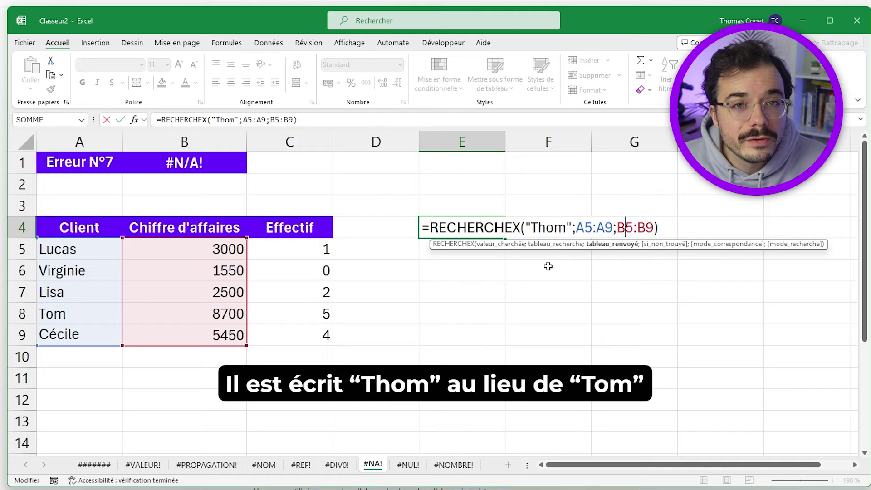
left_click(548, 221)
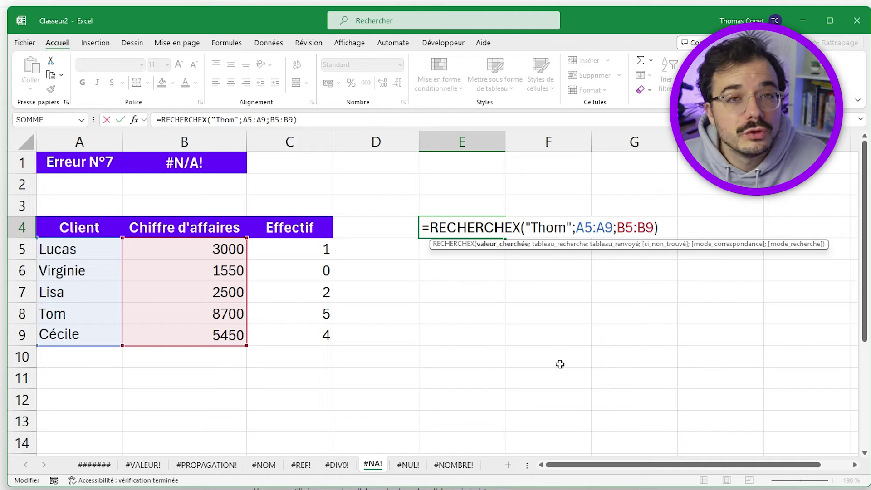
key("BackSpace")
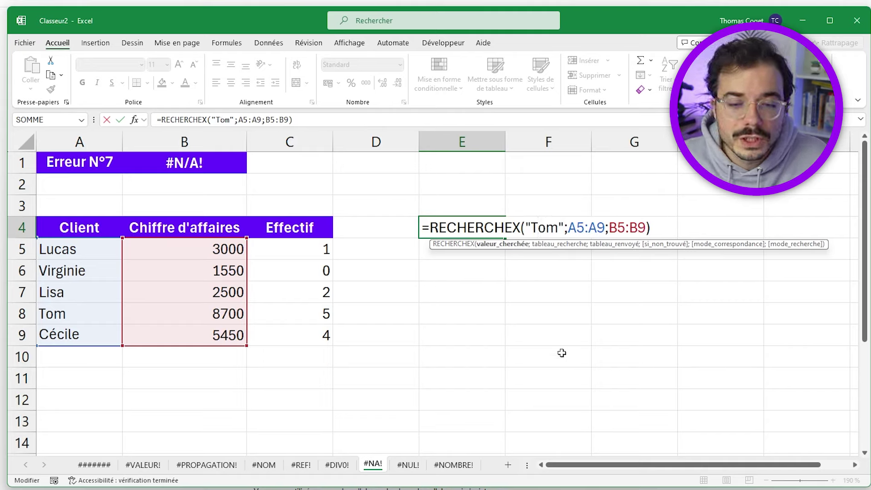
key("Return")
left_click(467, 206)
left_click(466, 226)
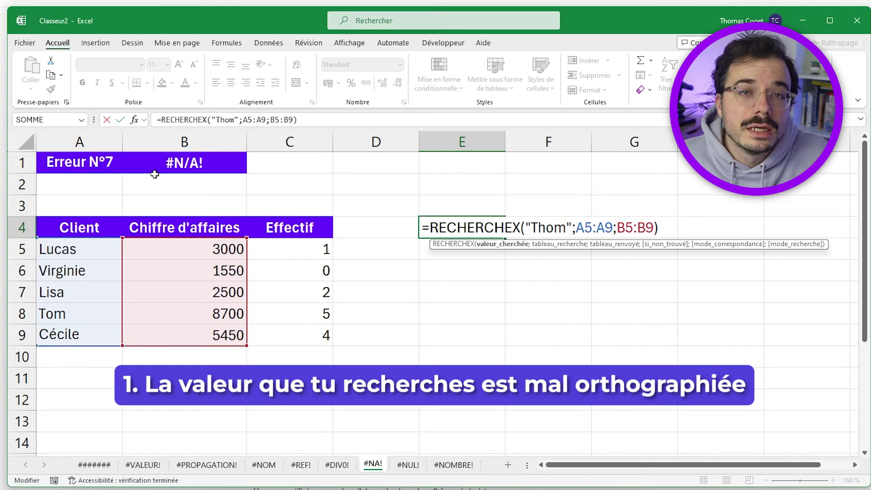
Edit E4's RECHERCHEX formula so it looks up "Marie", a name absent from A5:A9
left_click_drag(108, 240, 325, 245)
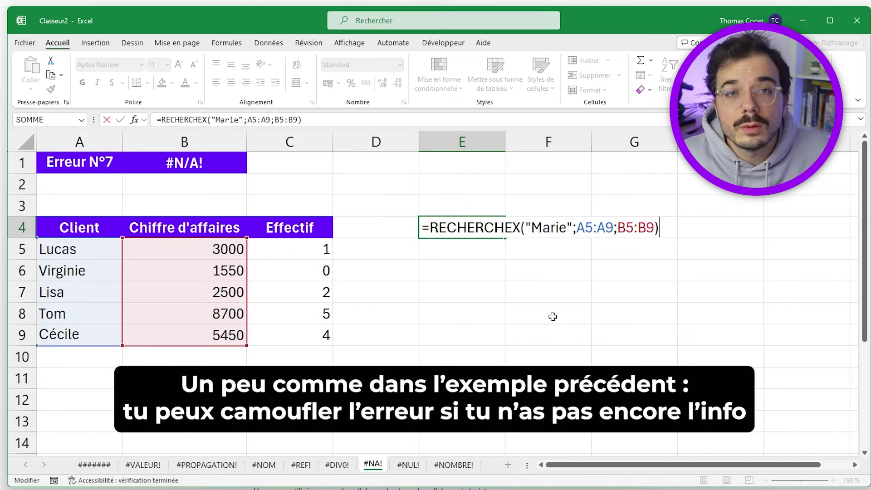
key("Home")
key("Right")
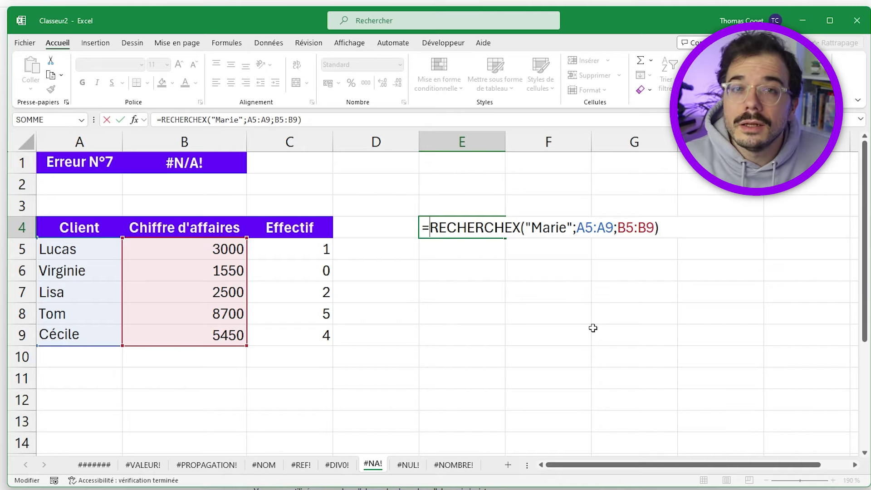
Wrap E4's RECHERCHEX in SI.NON.DISP with "Donné manquante" as the fallback
type("SI.NO")
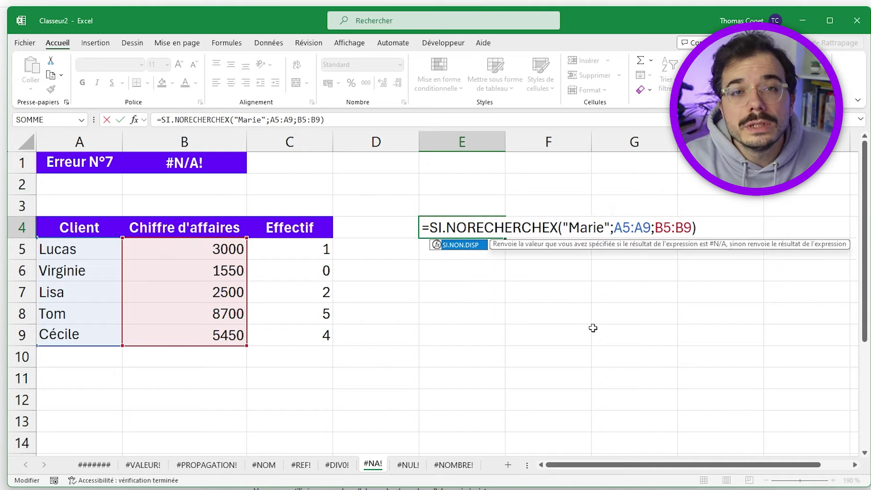
type("N.DISP")
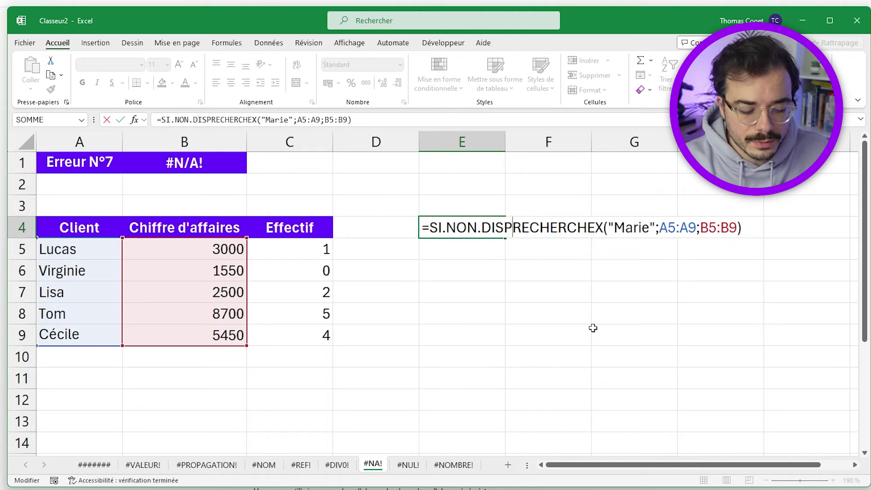
type("(")
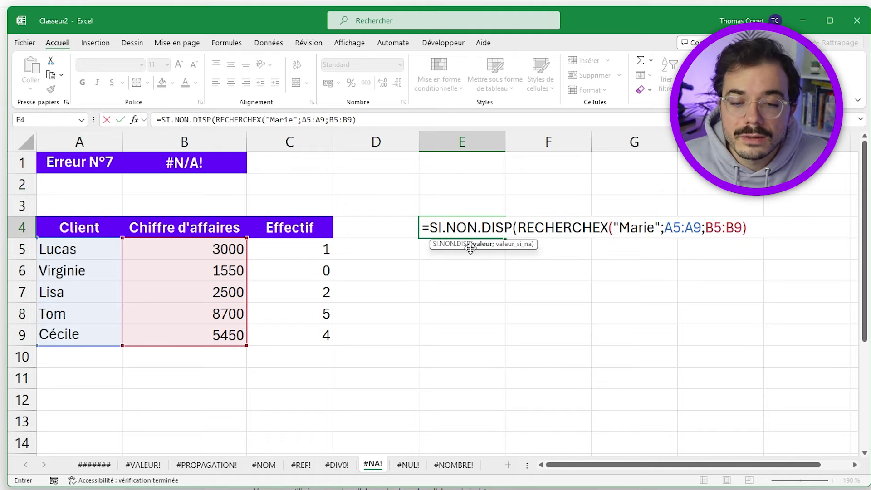
left_click_drag(522, 227, 771, 226)
left_click(762, 228)
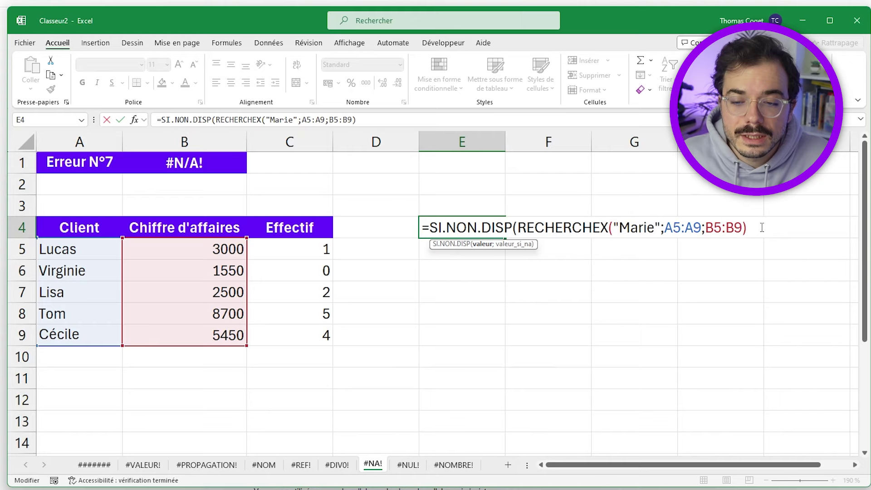
type(";")
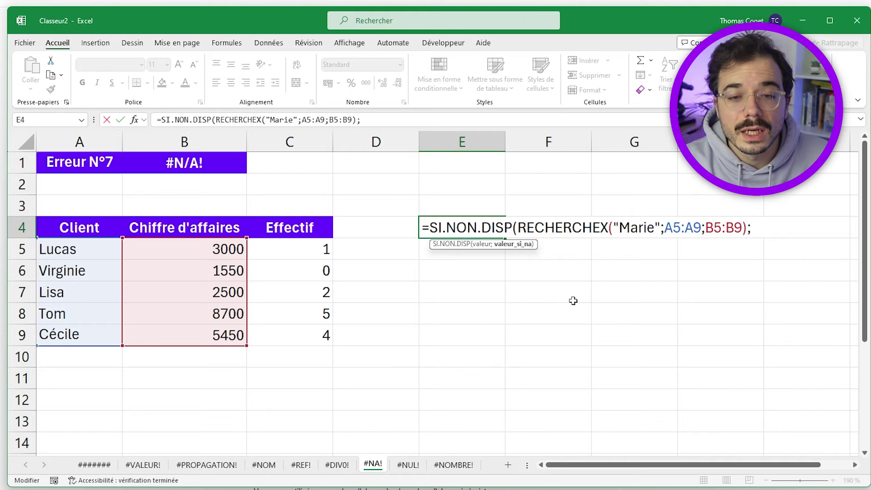
type("\"")
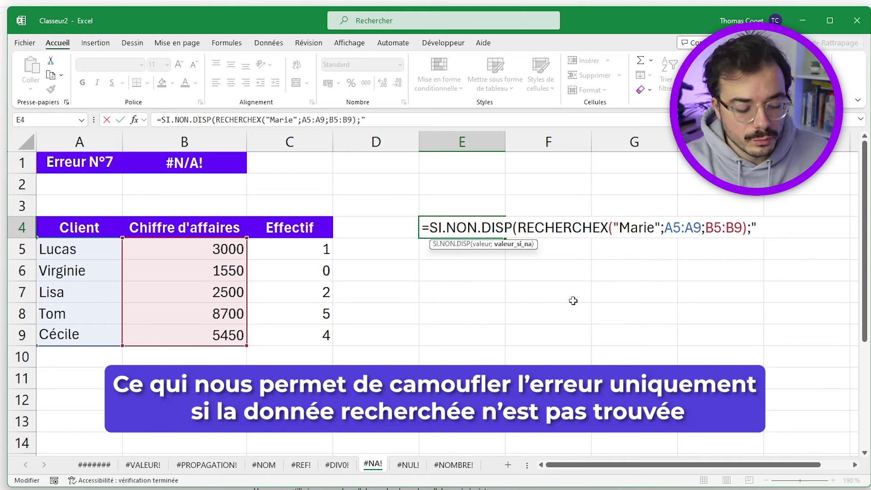
type("Donné manquante\"")
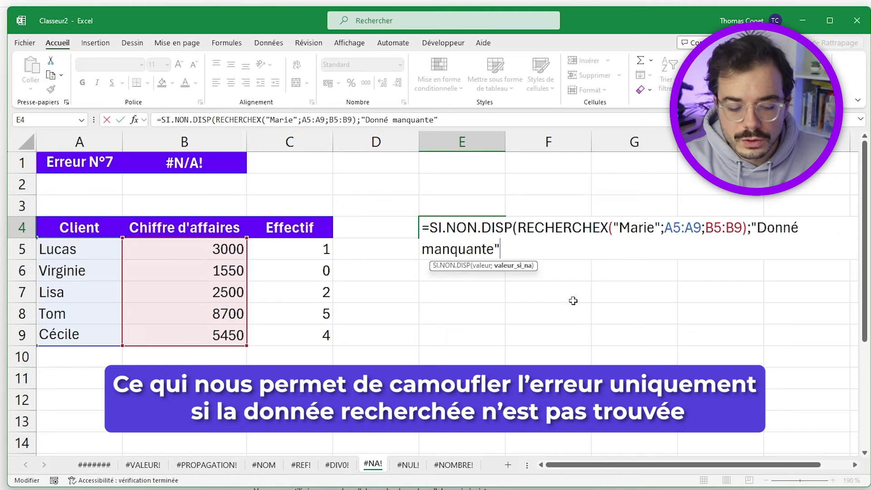
key("Return")
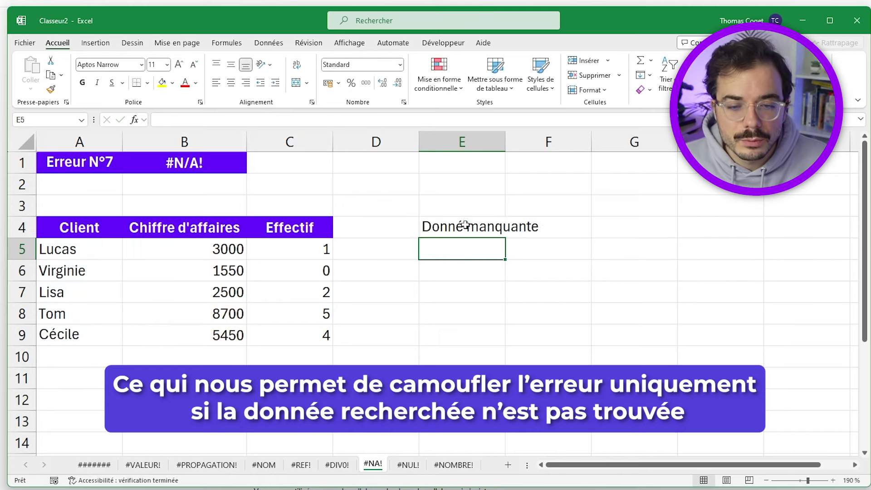
Replace "Marie" with "Tom" in E4's lookup so it returns 8700
left_click(466, 225)
double_click(467, 234)
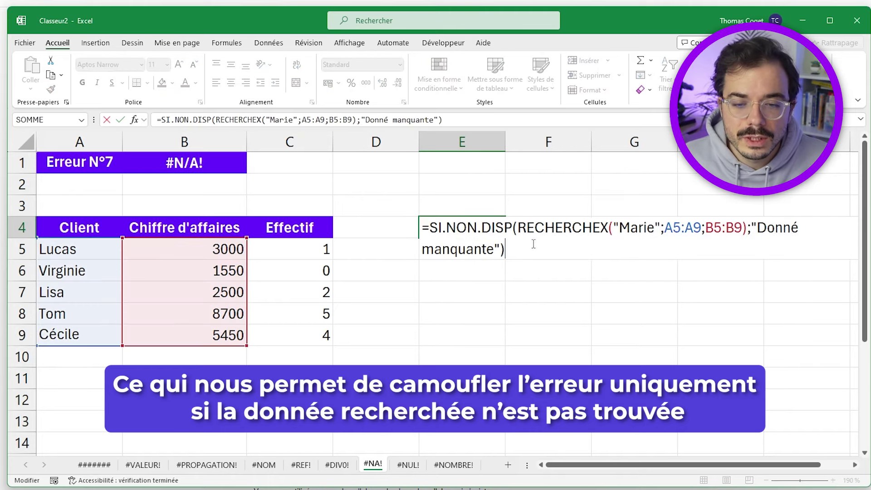
double_click(651, 227)
type("T")
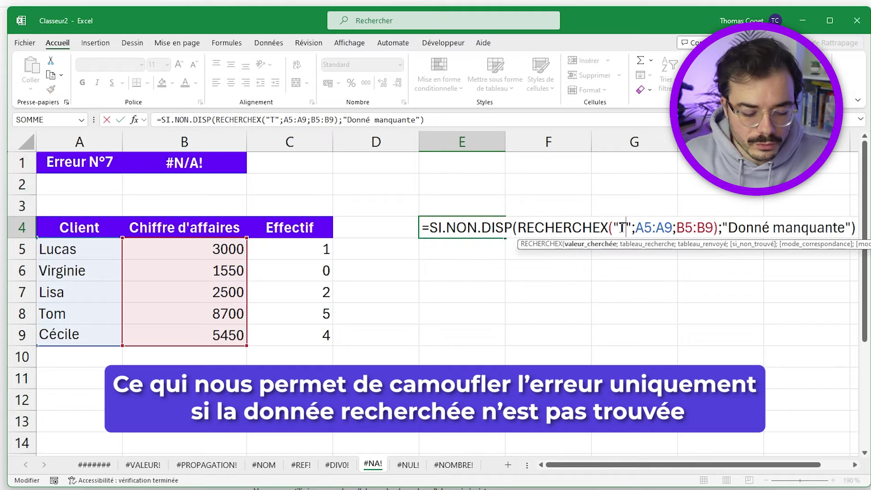
type("om")
key("Return")
left_click(461, 229)
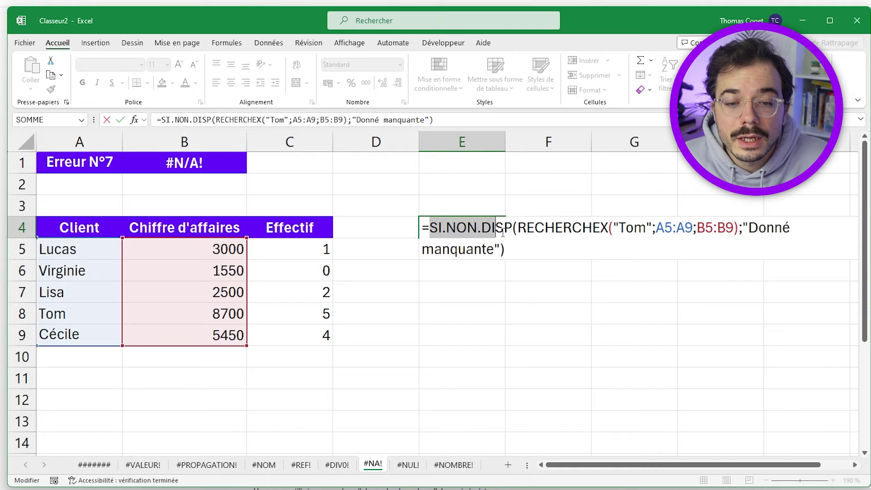
left_click_drag(430, 228, 522, 228)
left_click(521, 228)
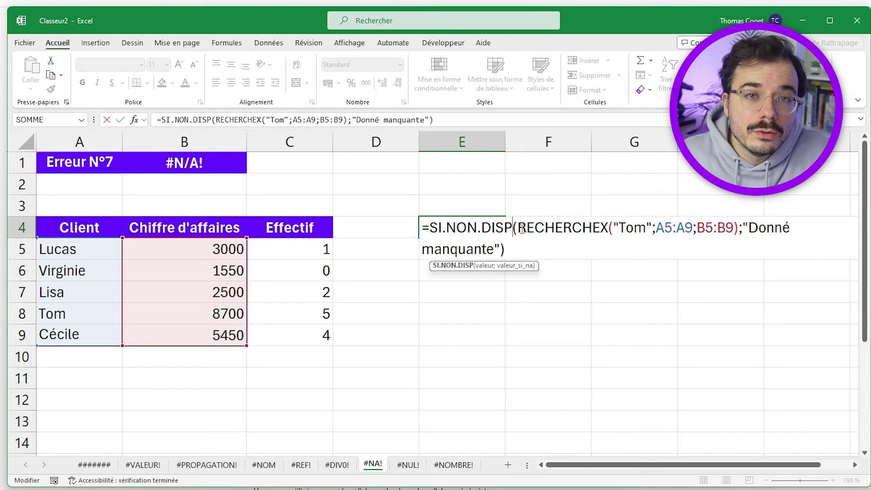
Move to the #NUL! sheet, where the CA Total cell E6 shows #NUL!
key("ctrl+minus")
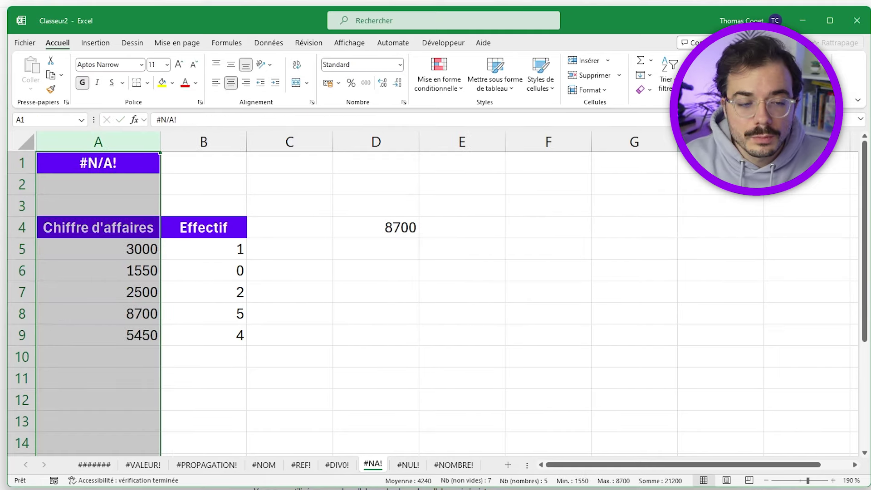
left_click(417, 226)
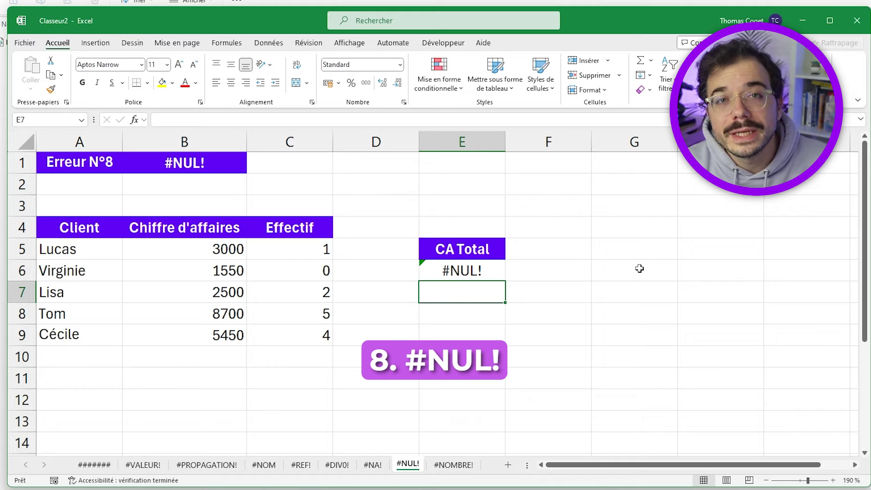
Change E6's =SOMME(B5 B9) to =SOMME(B5:B9) so it returns 21200
key("Up")
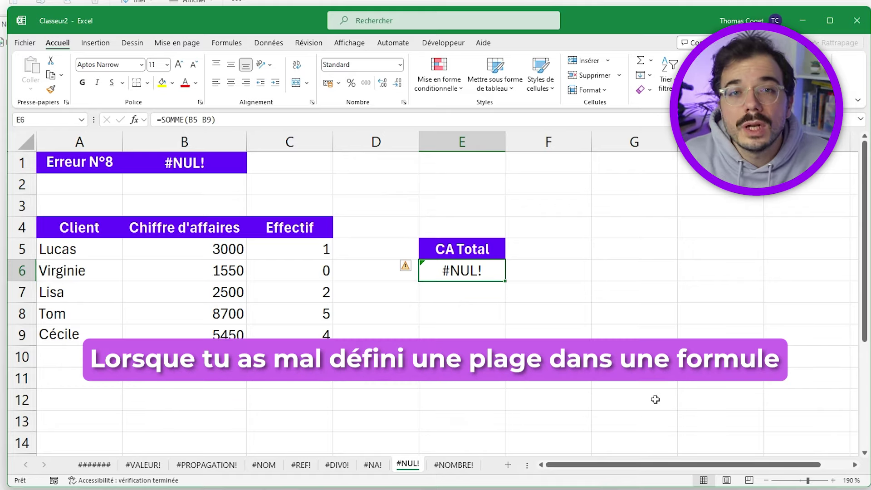
key("F2")
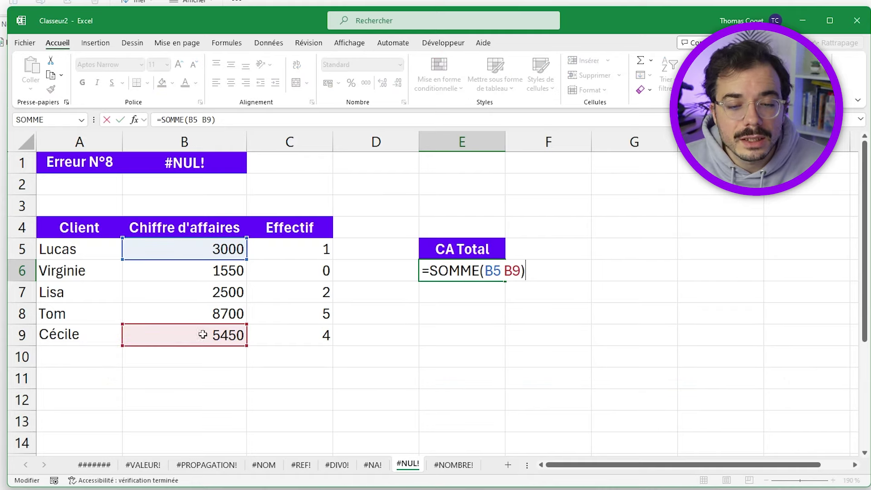
left_click(501, 272)
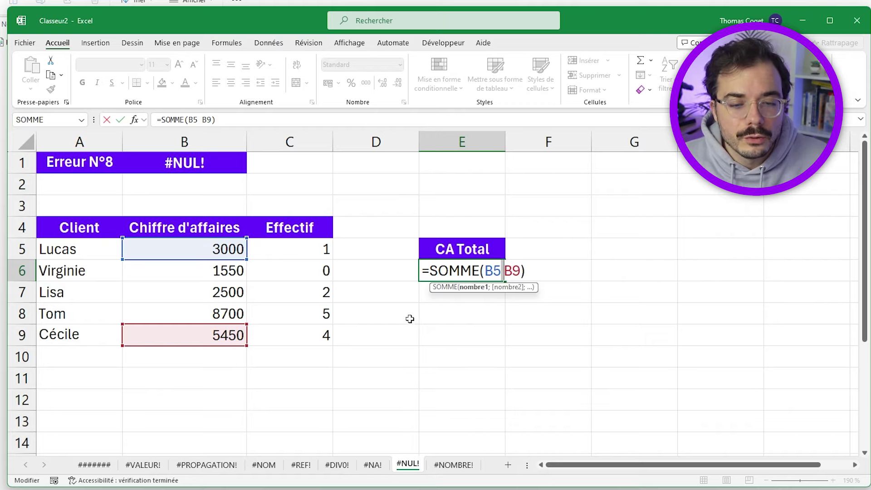
key("Escape")
key("F2")
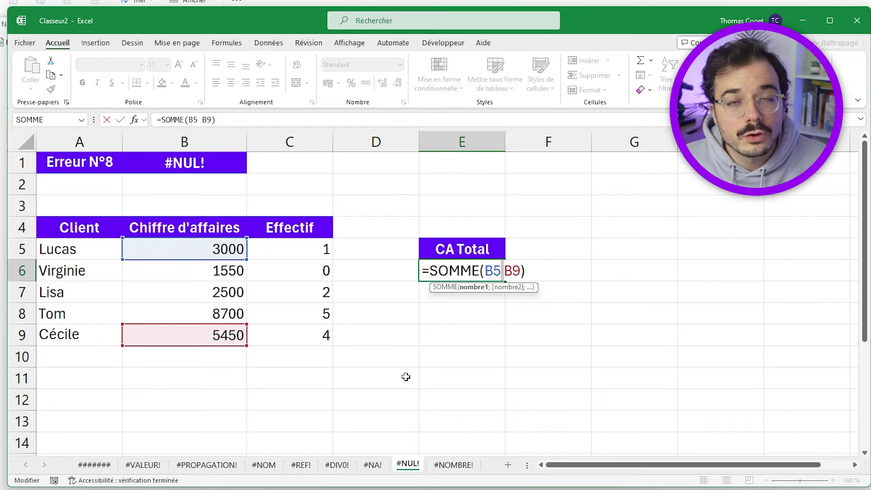
key("Delete")
type(":")
key("Return")
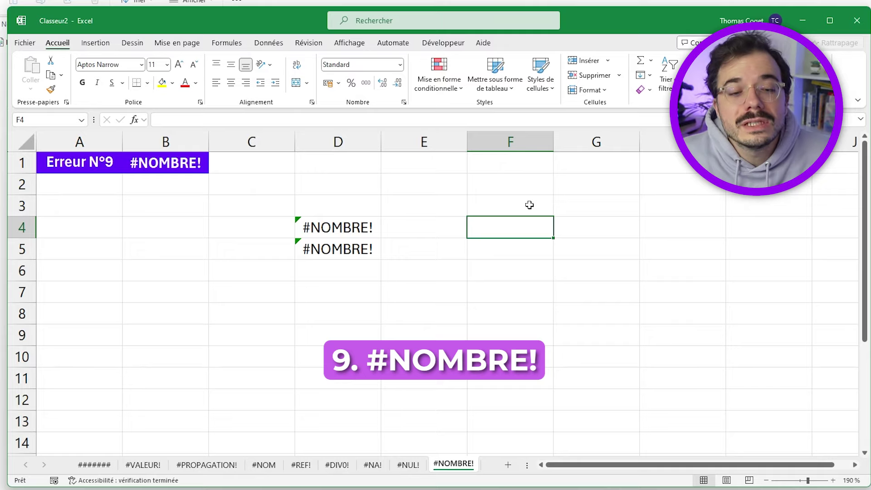
Change D4's formula from =10^309 to =10^308 so it displays 1E+308
left_click(325, 226)
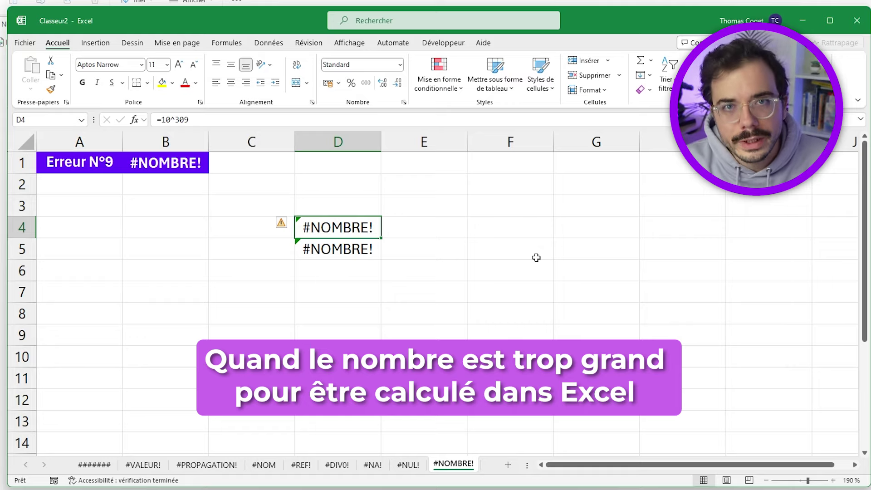
double_click(372, 226)
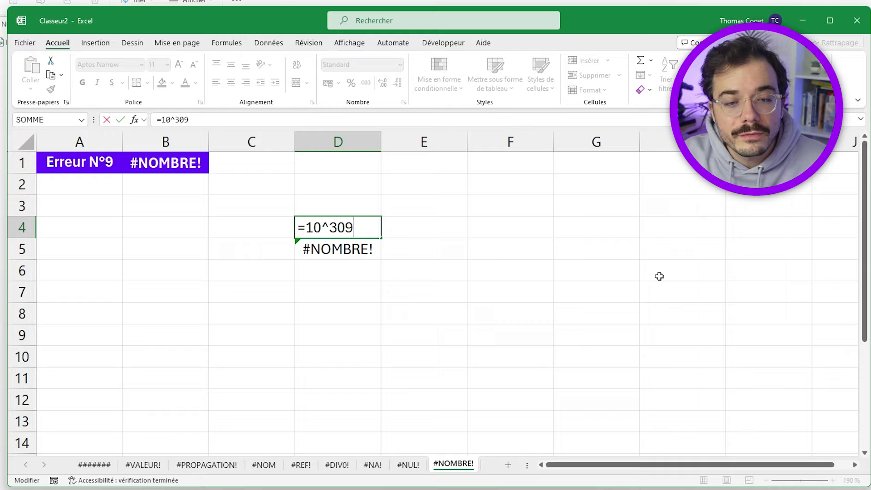
key("Return")
left_click(313, 227)
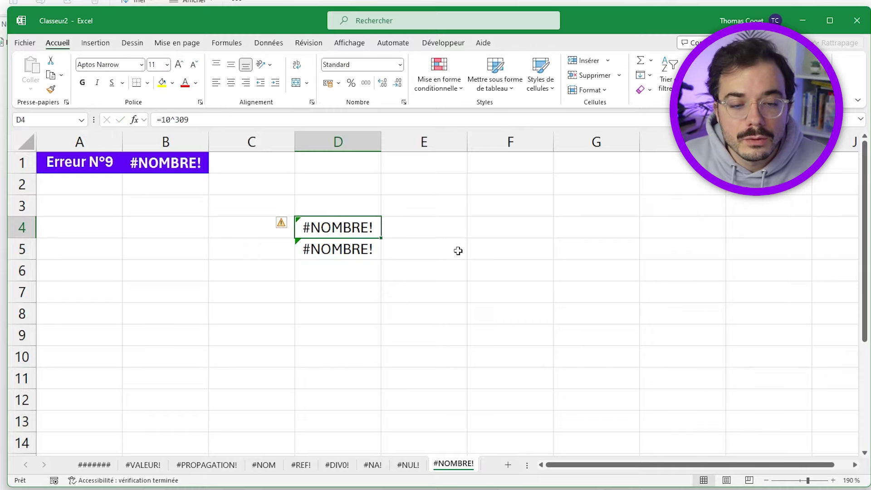
key("F2")
key("BackSpace")
type("8")
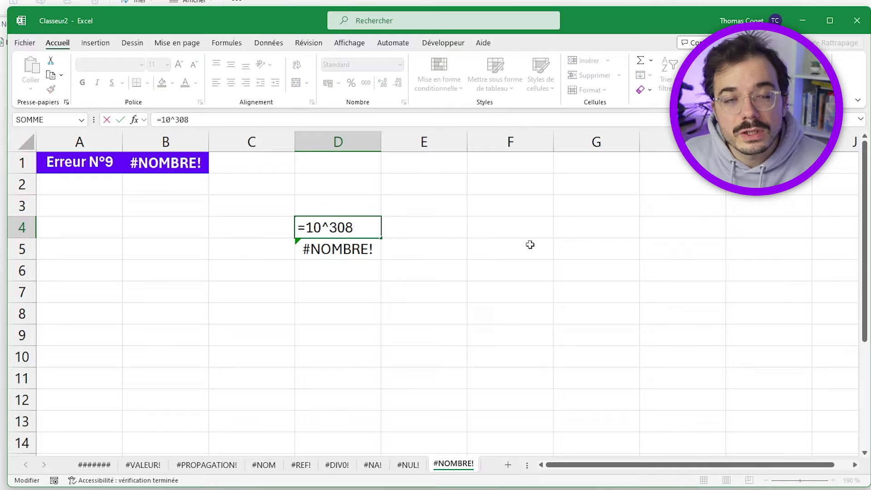
key("Return")
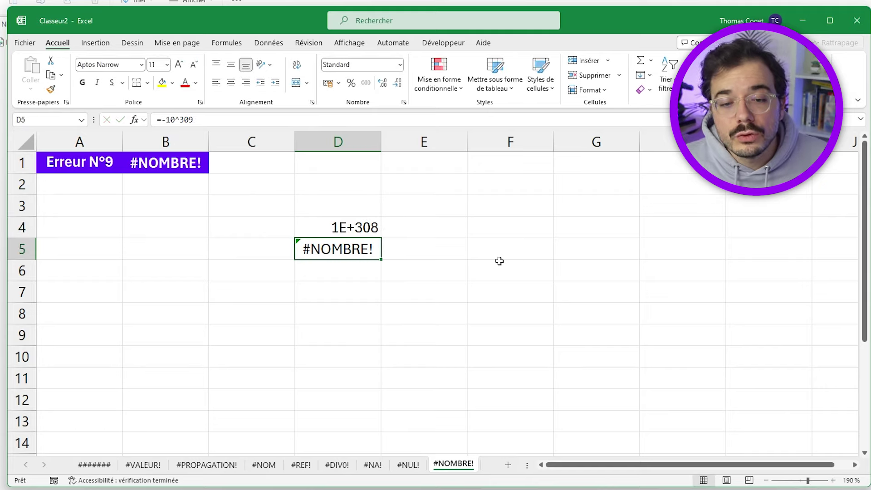
Review D4's formula and D5's =-10^309, leaving D5 unchanged
key("Up")
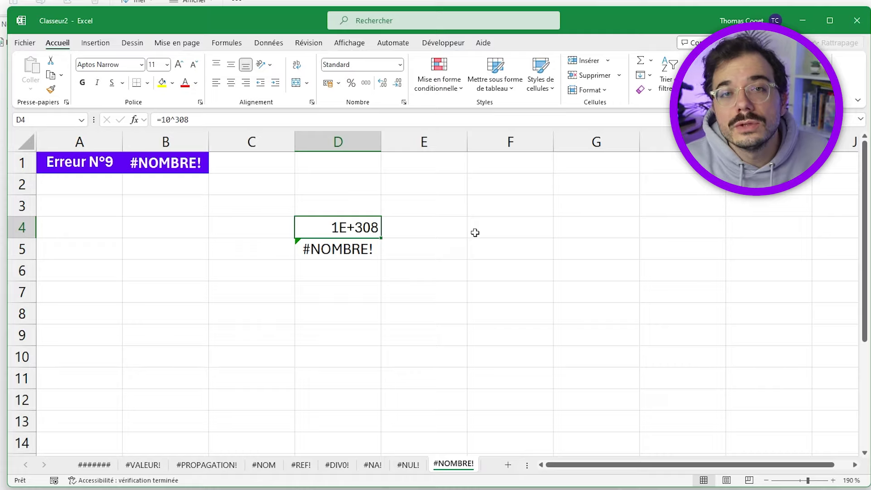
key("F2")
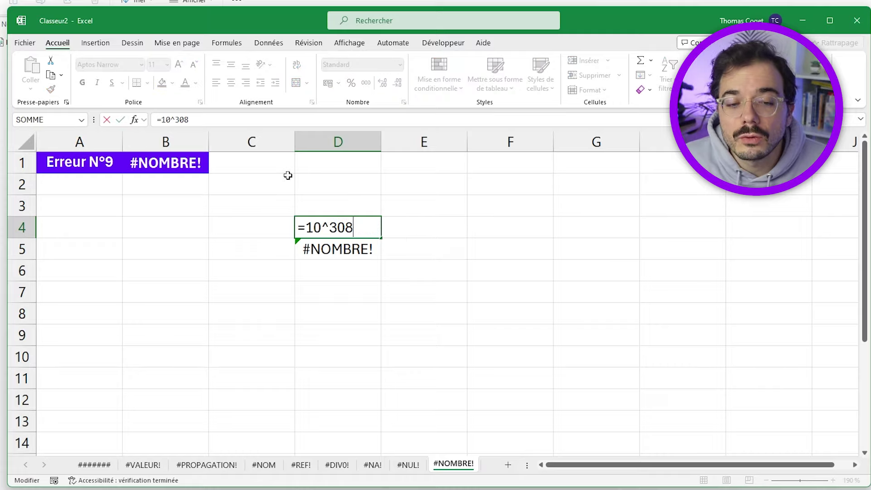
key("Return")
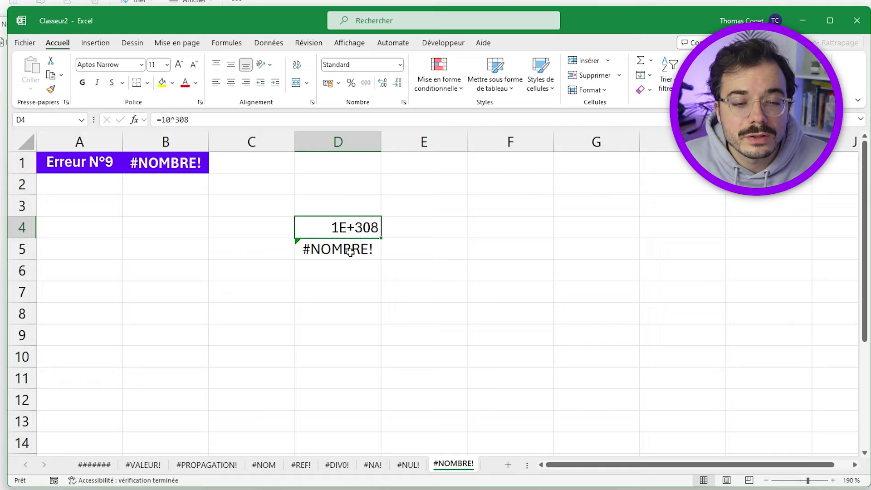
key("F2")
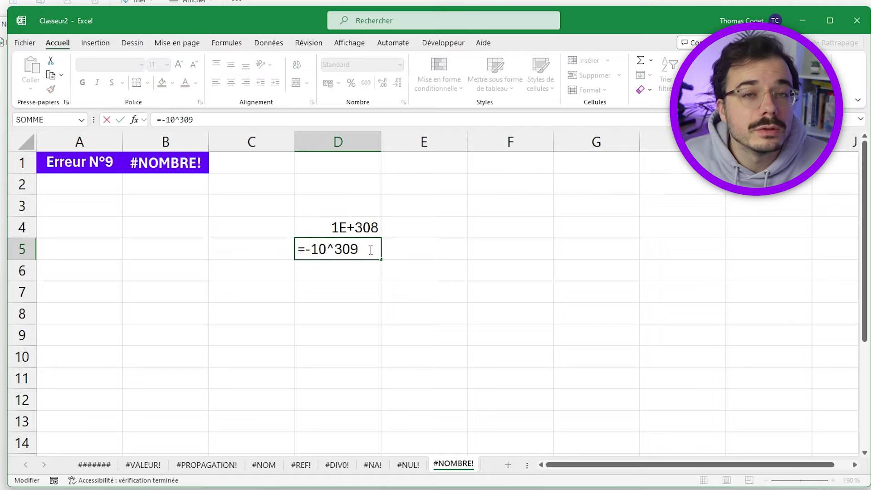
left_click(502, 247)
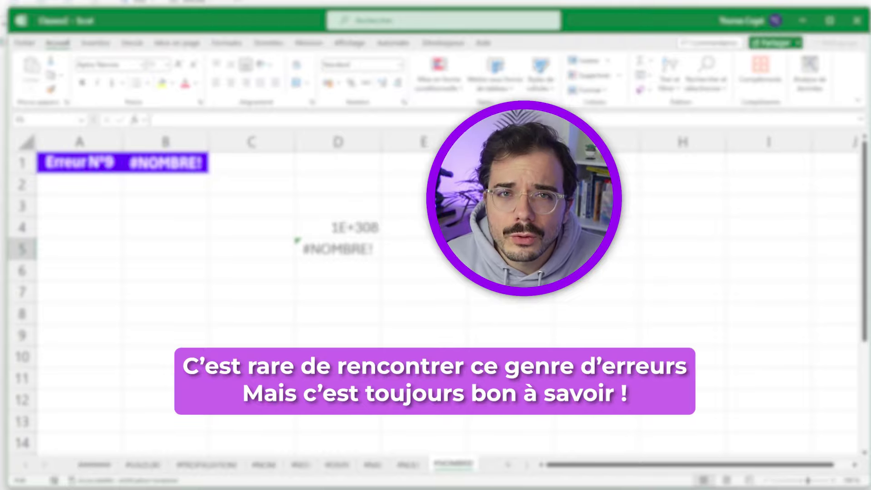